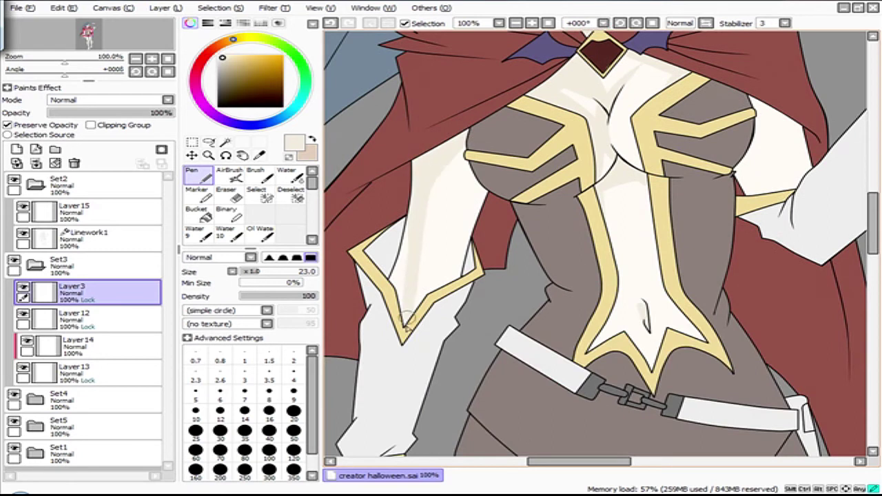
Shade the edges of both legs and the knees in light beige with the Pen at size 23.
scroll(617, 183, down, 10)
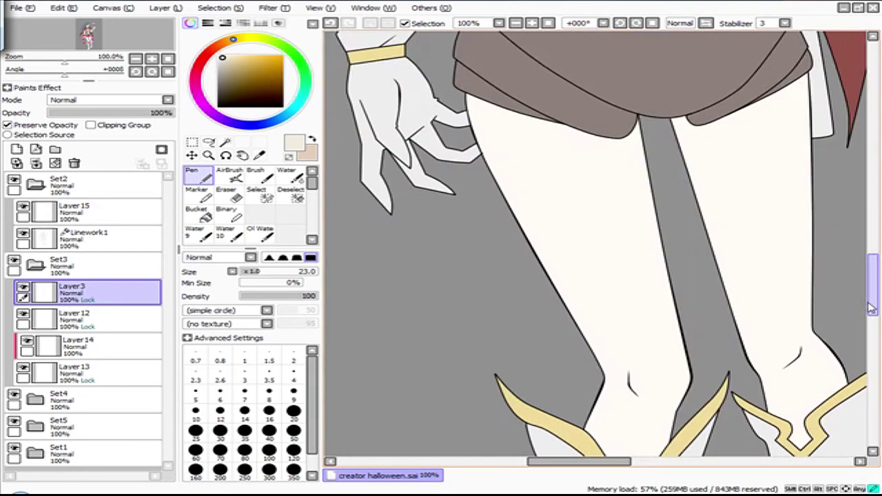
scroll(620, 241, down, 5)
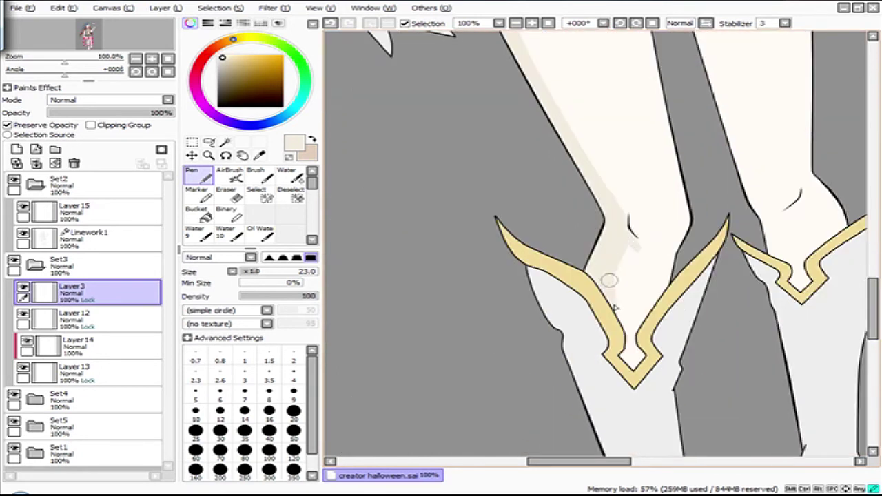
drag(573, 460, 603, 456)
scroll(585, 275, up, 4)
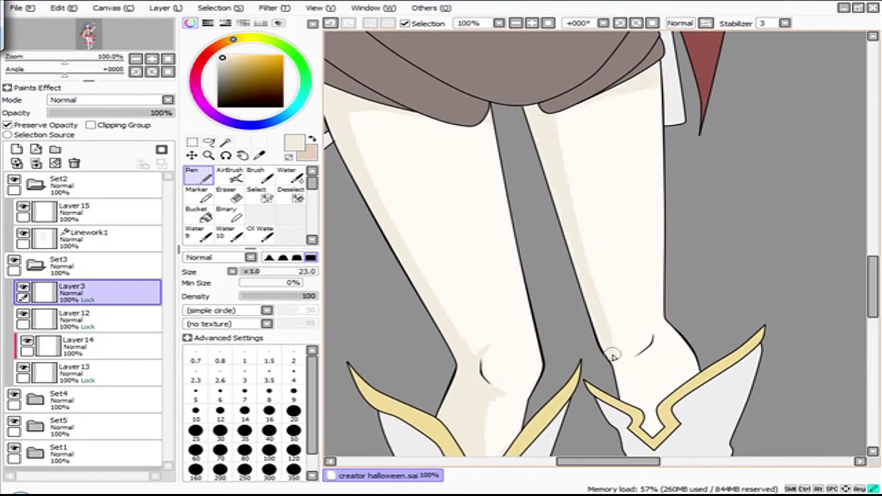
Add a darker tan shadow layer along both thighs and around both knees with the Pen.
alt+click(560, 82)
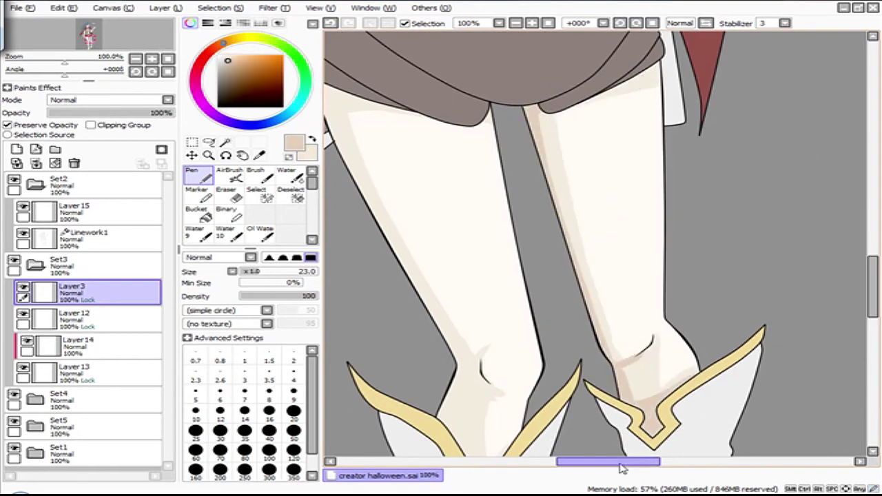
scroll(866, 285, left, 3)
drag(866, 286, 868, 307)
alt+click(735, 210)
drag(754, 206, 764, 191)
drag(870, 303, 869, 281)
alt+click(741, 324)
drag(751, 331, 742, 350)
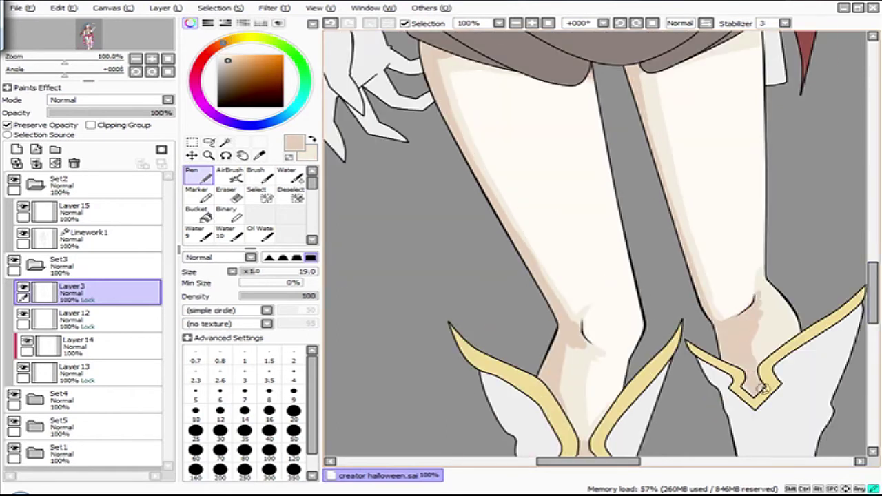
Paint tan shadows on the arms, chest, midriff, neck and face with the Pen at size 19.
scroll(572, 145, up, 5)
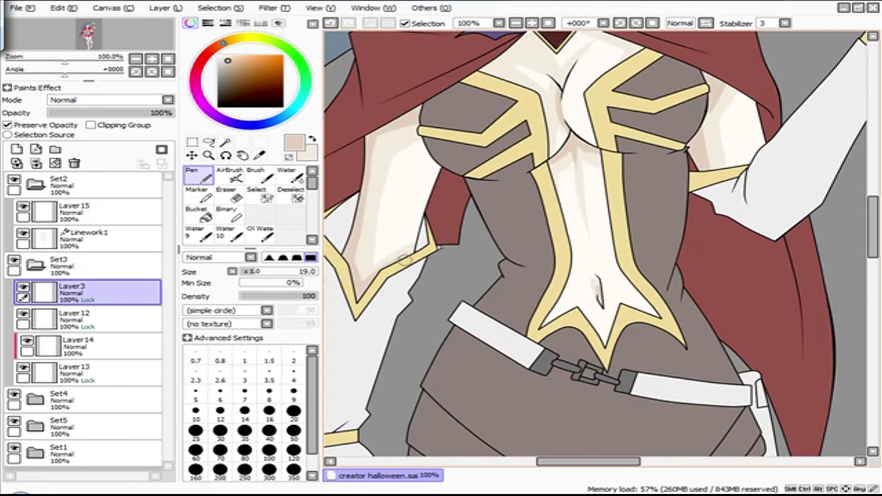
scroll(543, 221, up, 3)
drag(872, 195, 873, 178)
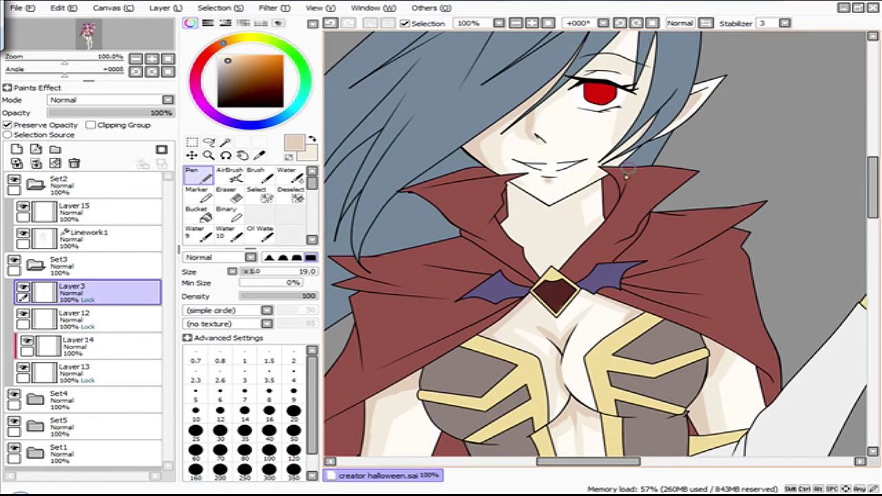
scroll(545, 221, up, 3)
Switch to a muted purple and paint the deepest skin shadows on the face and neck with the Pen at size 19.
scroll(594, 451, right, 5)
alt+click(679, 122)
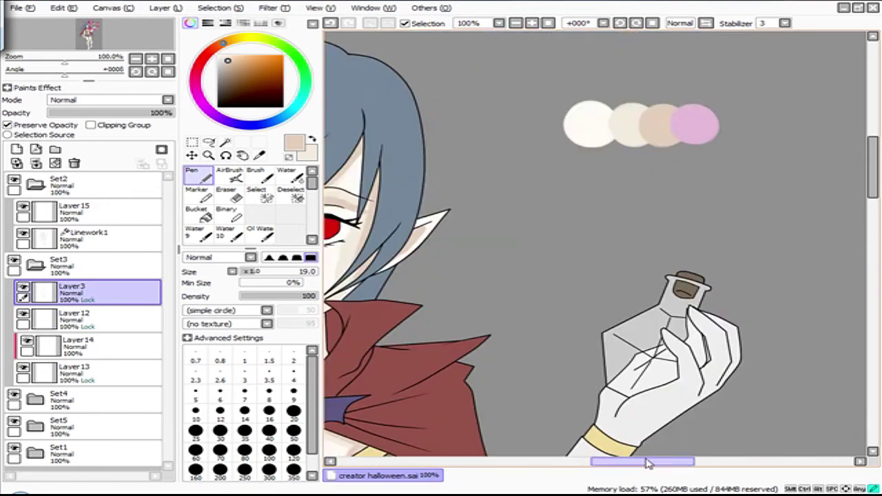
scroll(679, 122, left, 4)
drag(441, 220, 454, 255)
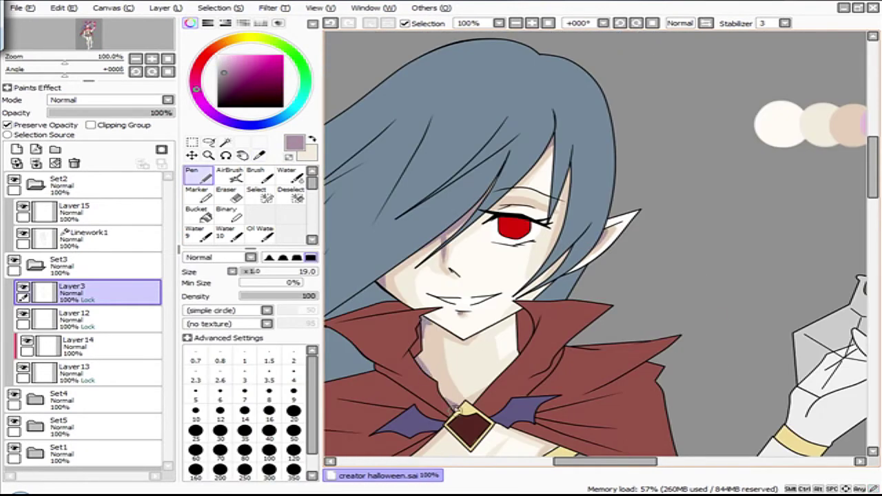
Paint muted purple Pen shadows around the bent knee and in the pointed notch of its boot.
scroll(619, 293, down, 6)
scroll(485, 255, down, 12)
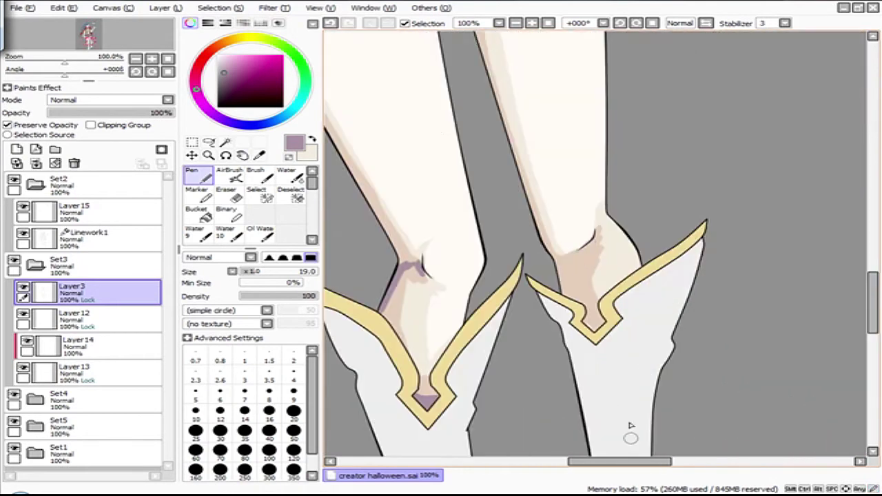
scroll(592, 310, up, 6)
scroll(593, 310, down, 5)
Blend purple shading into the straighter leg's thigh, knee and boot opening with the Brush at size 45.
click(255, 176)
drag(572, 310, 606, 358)
drag(506, 308, 591, 314)
mouse_move(476, 41)
mouse_down()
mouse_move(482, 97)
mouse_move(564, 289)
mouse_up()
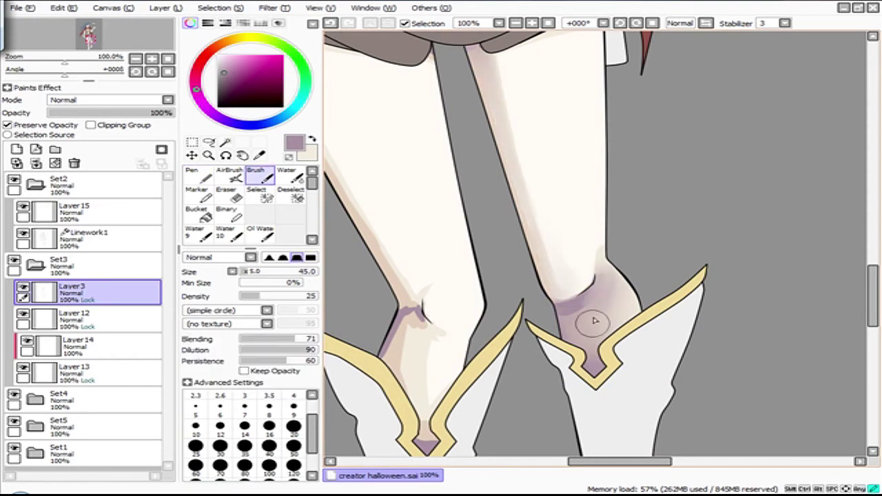
Blend the shading on the other leg's knee, shin and outer thigh with the Brush at size 35.
drag(594, 469, 580, 469)
scroll(581, 413, down, 2)
click(245, 447)
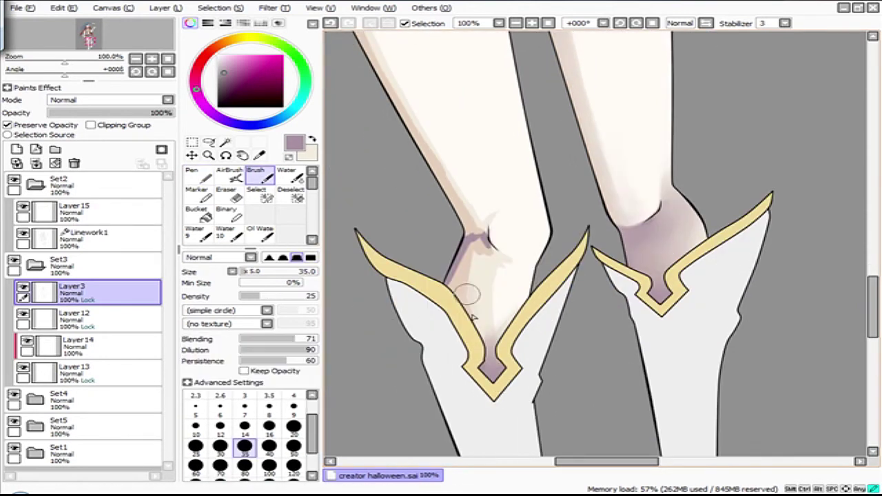
drag(482, 320, 458, 244)
drag(496, 289, 482, 246)
scroll(402, 96, up, 3)
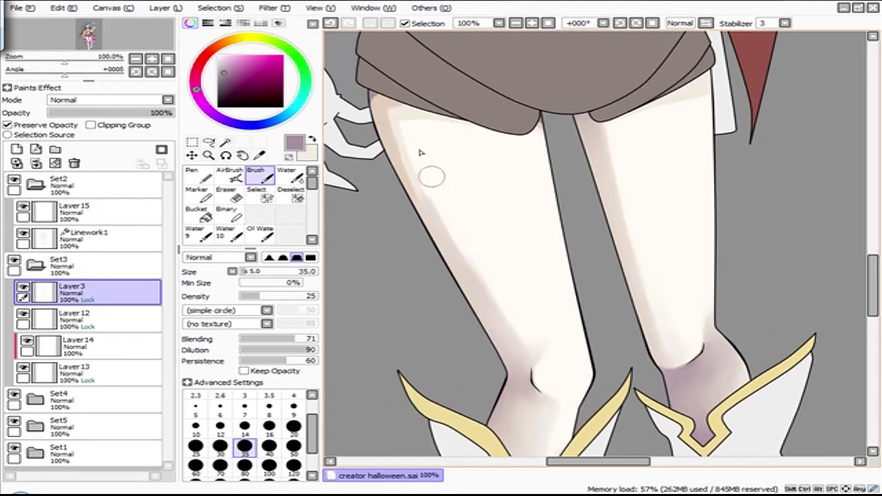
Add purple Pen accents at the knee and chest, and blend purple shadow into the raised arm with the Brush at size 35.
scroll(382, 98, down, 3)
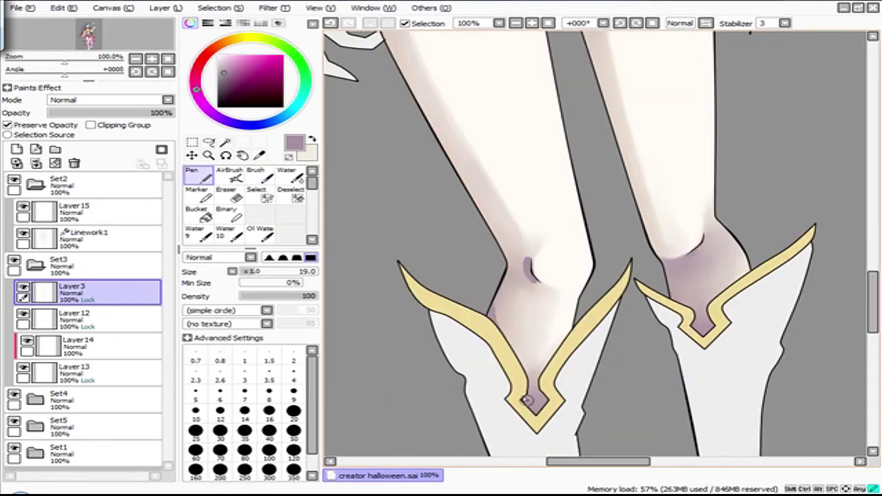
scroll(689, 268, up, 8)
drag(664, 149, 640, 227)
drag(661, 190, 654, 200)
scroll(654, 200, left, 3)
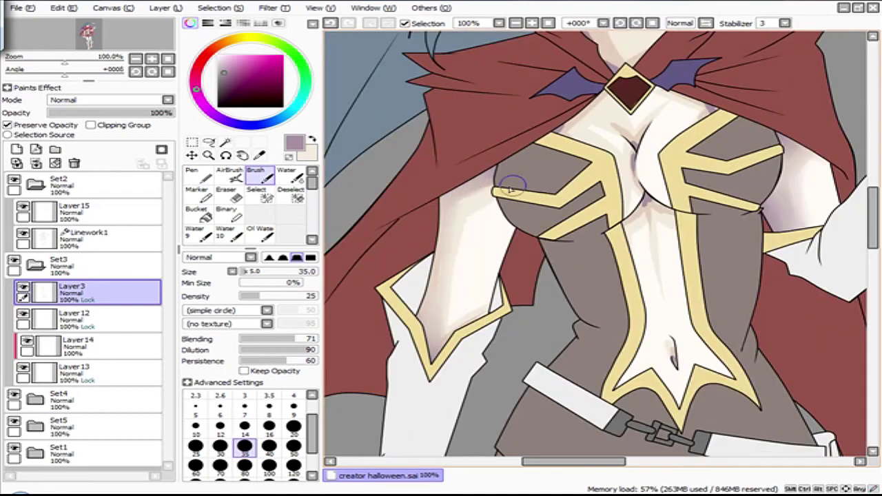
Add purple shadow to the lowered arm, and blend the chest and midriff shading with the Brush at size 20.
click(198, 174)
click(256, 174)
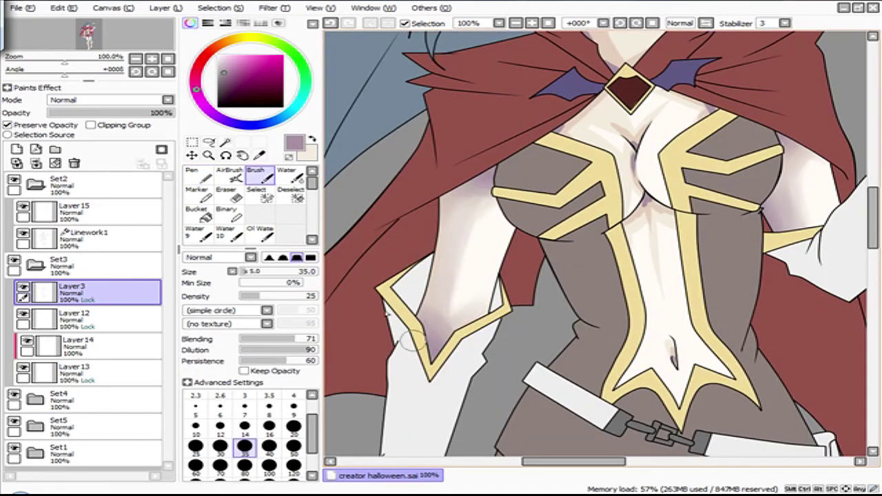
click(295, 427)
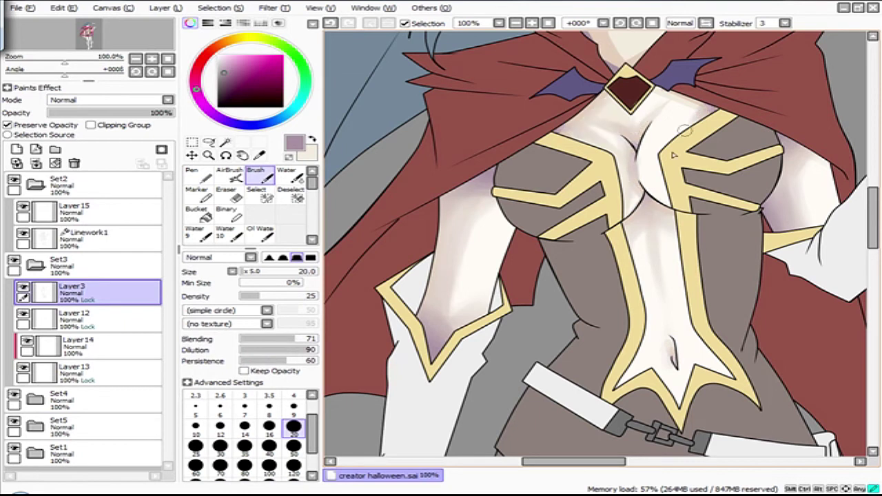
drag(597, 109, 630, 142)
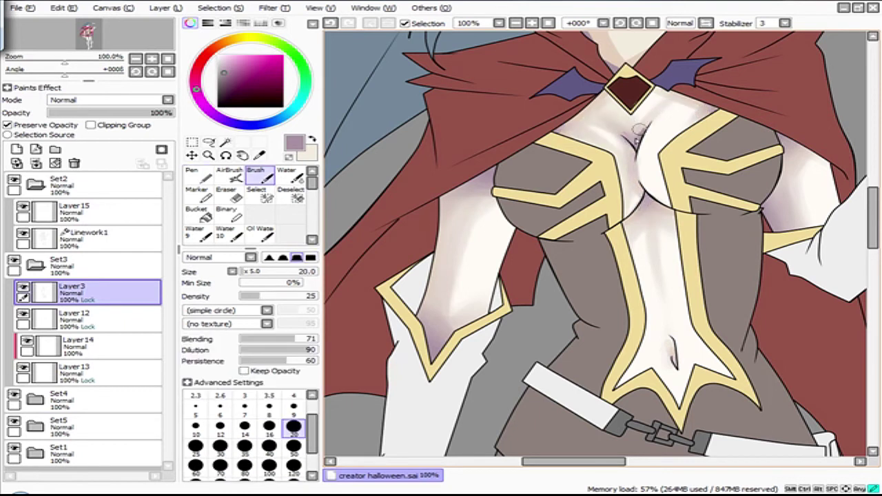
Blend the neck shading with the Brush at size 30 and the face shading at size 20, sampling the tan skin tone.
scroll(620, 172, up, 4)
key(bracketright)
key(bracketright)
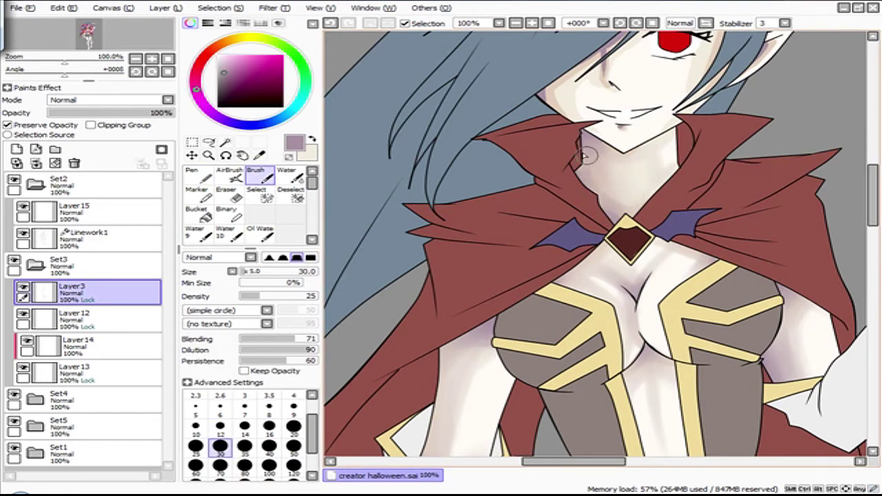
scroll(637, 189, up, 3)
key(bracketleft)
key(bracketleft)
alt+click(593, 183)
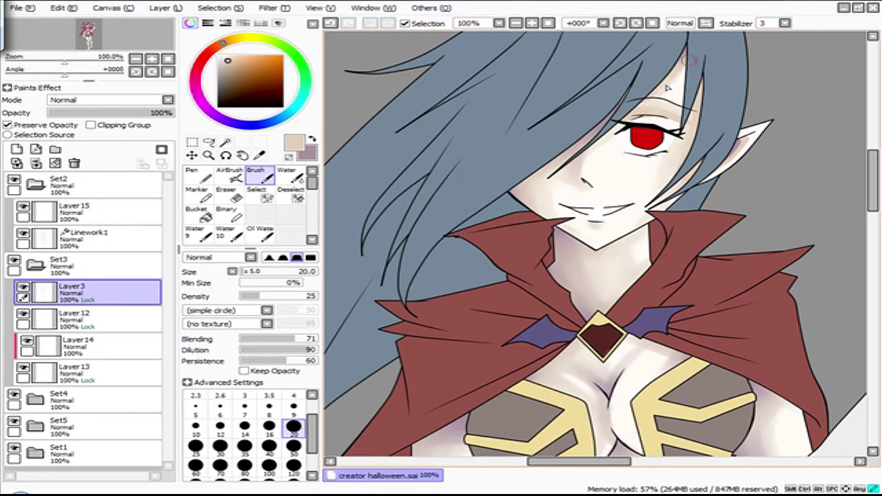
Paint dark reddish-mauve shadows on the face and neck with the Pen at size 12, and blend them with the Brush at size 20.
key(n)
key(x)
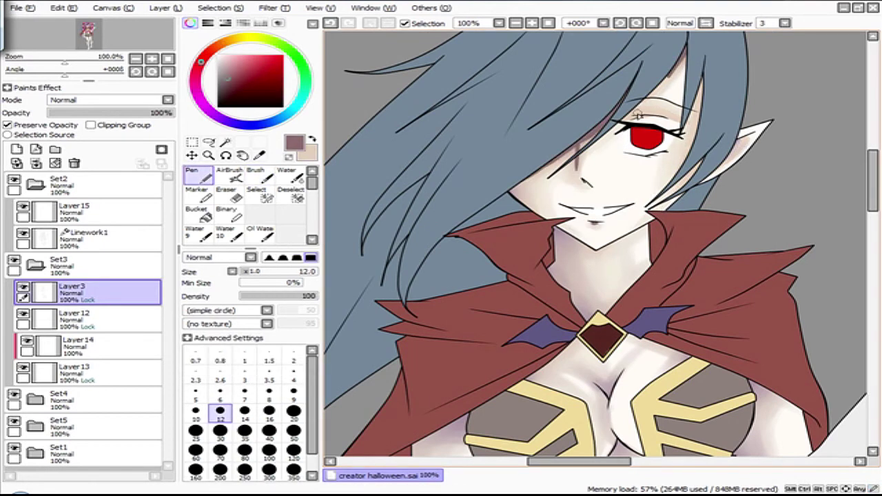
key(b)
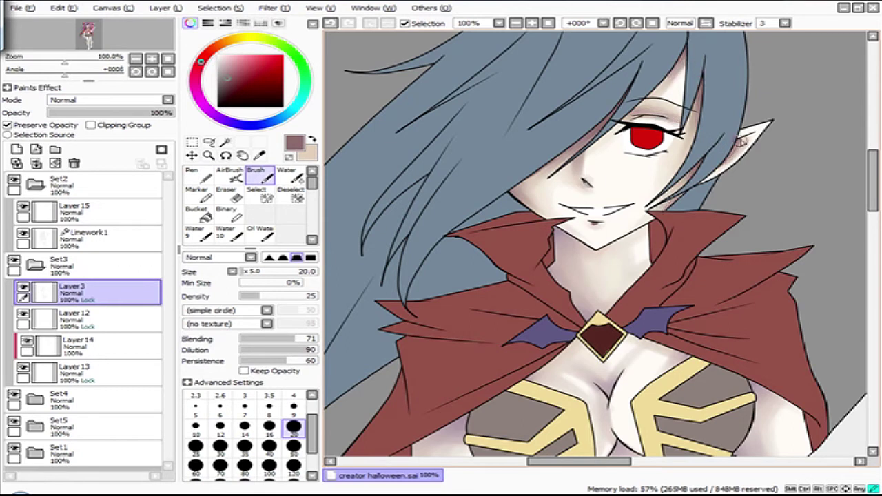
key(n)
key(b)
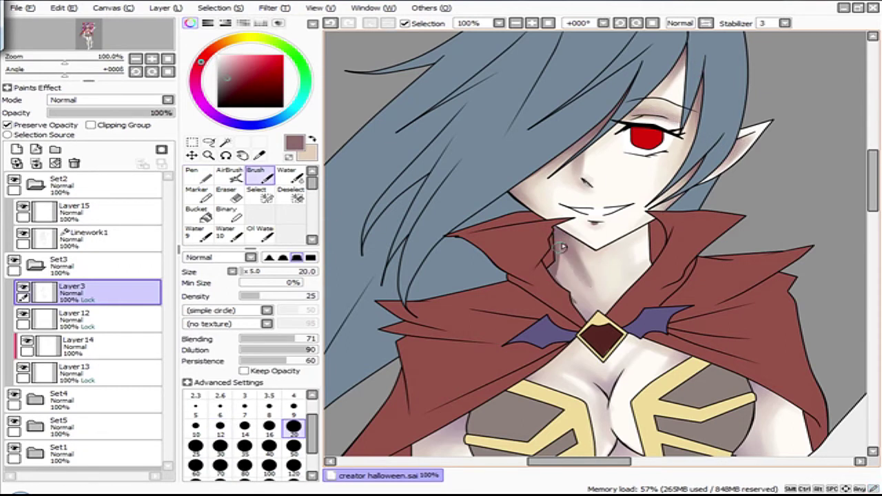
Add dark reddish-mauve shadows below the collar and around the cleavage, and blend them with the Brush at size 20.
drag(873, 191, 874, 225)
key(n)
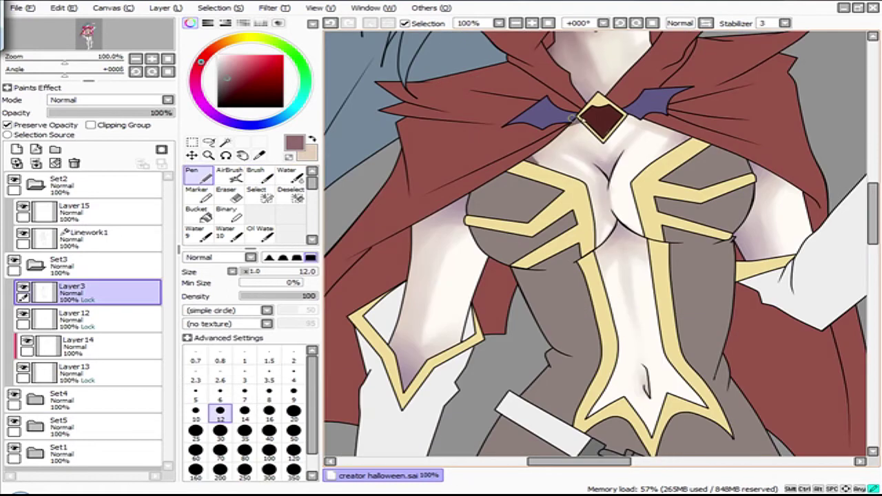
key(b)
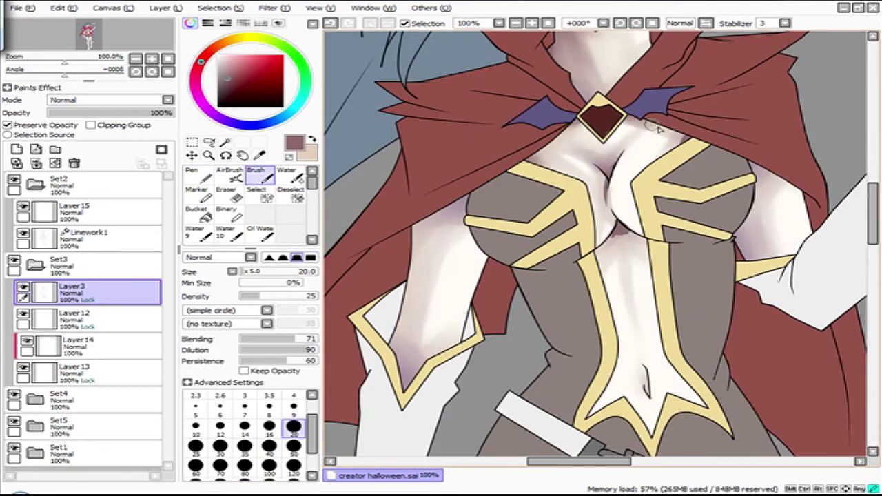
drag(604, 177, 600, 172)
alt+click(571, 160)
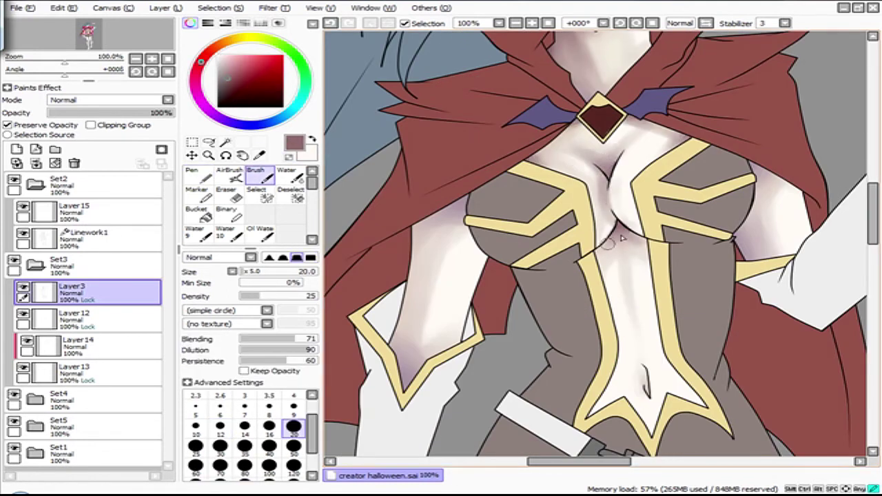
Deepen the shadows on both arms and the midriff in dark reddish-mauve, alternating Pen strokes with Brush blending.
key(x)
key(n)
key(b)
key(n)
key(x)
key(b)
key(n)
key(b)
key(n)
key(b)
key(n)
key(b)
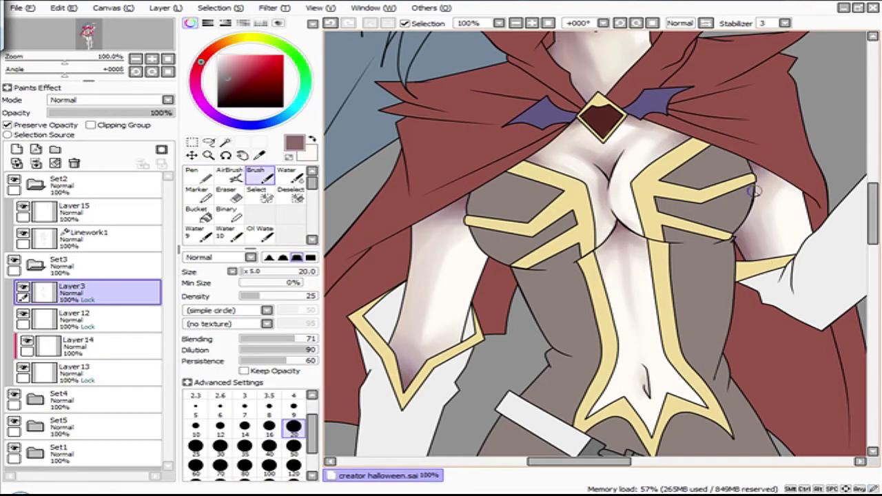
Soften the arm and torso shadow edges in off-white with the Brush at size 20.
key(x)
key(n)
key(b)
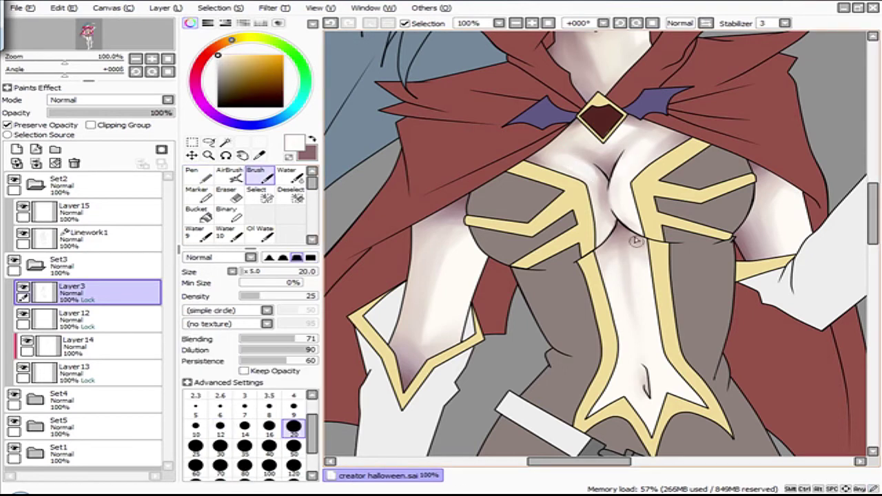
Deepen the shadows on the upper thighs, both knees and the boot openings in dark reddish-mauve, and blend them with the Brush.
scroll(384, 220, down, 5)
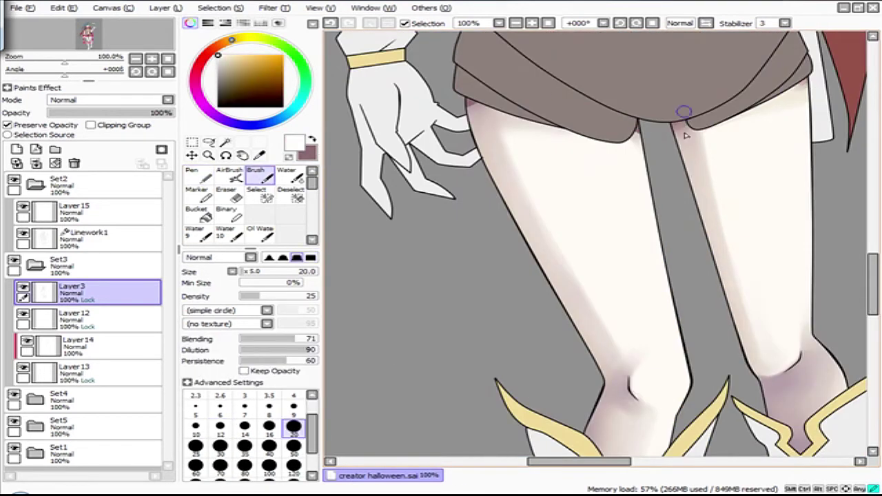
scroll(680, 158, down, 4)
alt+click(624, 365)
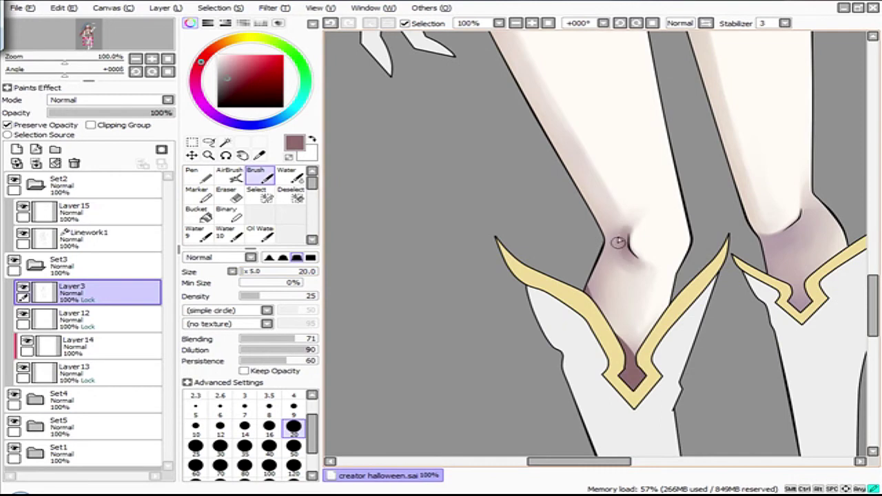
mouse_move(627, 344)
mouse_down()
mouse_move(607, 289)
mouse_move(655, 317)
mouse_up()
mouse_move(778, 235)
mouse_down()
mouse_move(792, 296)
mouse_move(818, 235)
mouse_move(779, 227)
mouse_move(792, 179)
mouse_up()
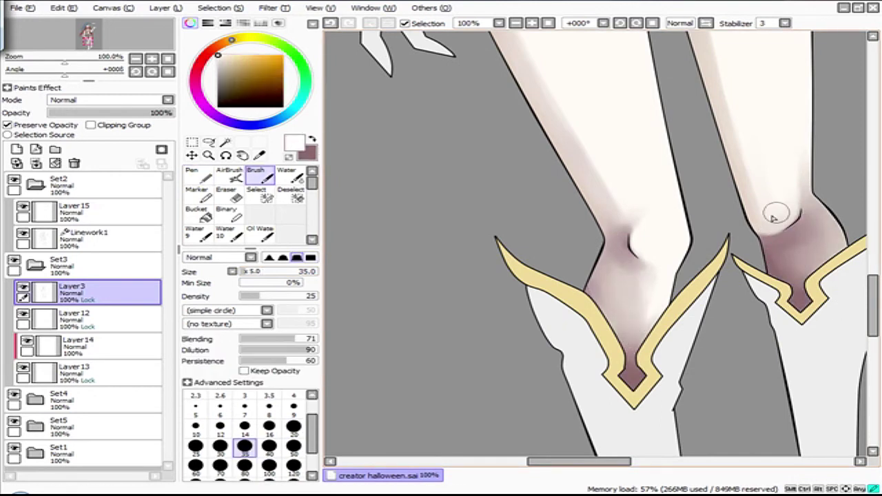
Blend broader dark reddish-mauve shading into the arms with the Brush at size 65.
click(208, 155)
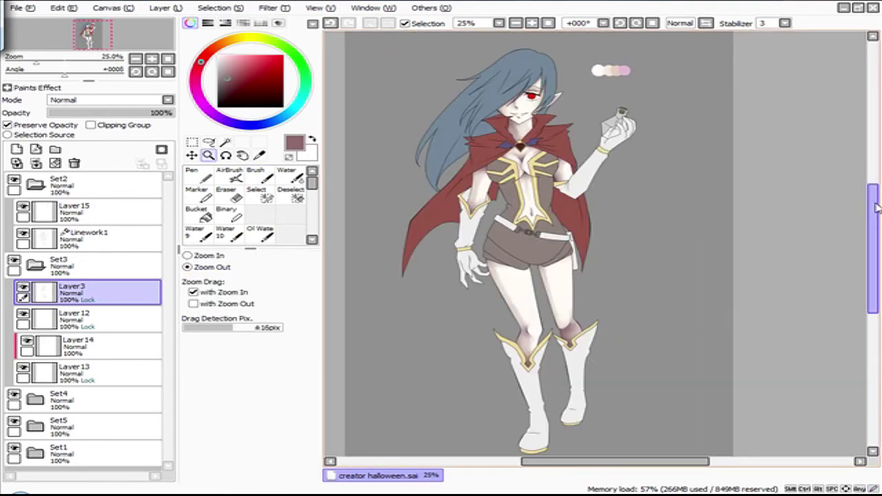
click(256, 173)
scroll(524, 193, up, 4)
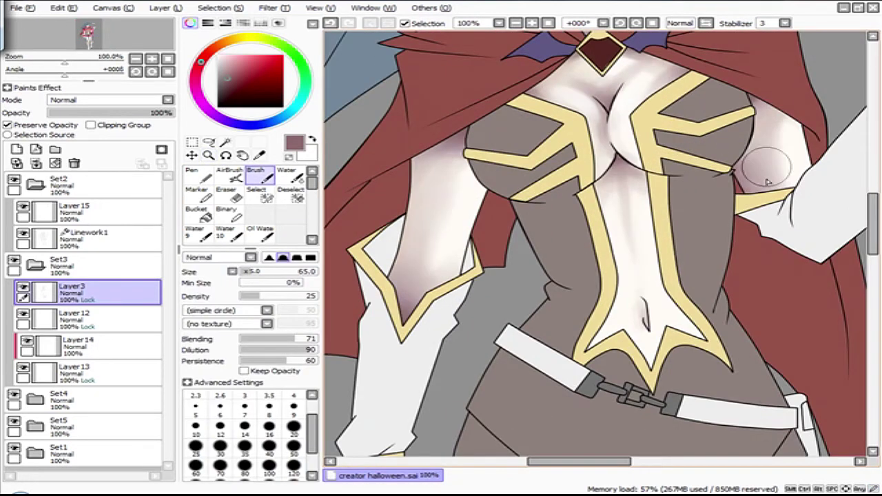
Shade the white of the eye in grey on a new clipped Multiply layer, using the Brush at size 20 and Blur at size 25.
scroll(775, 89, up, 3)
click(293, 430)
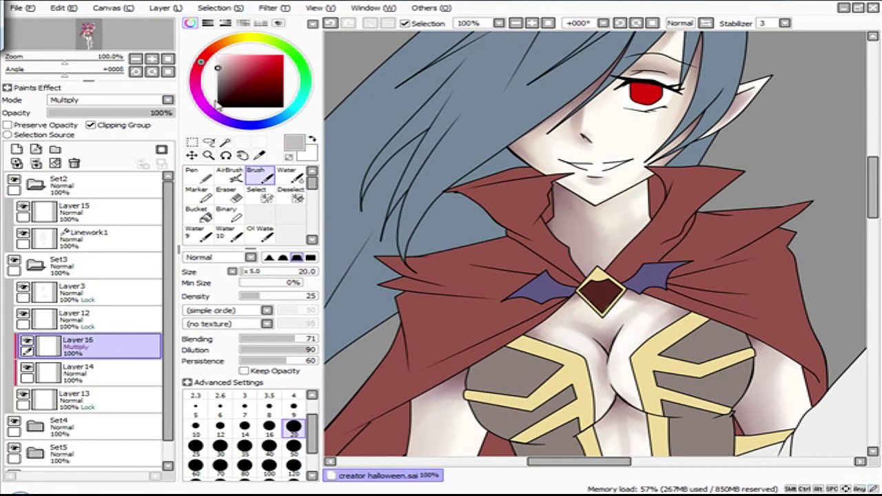
key(b)
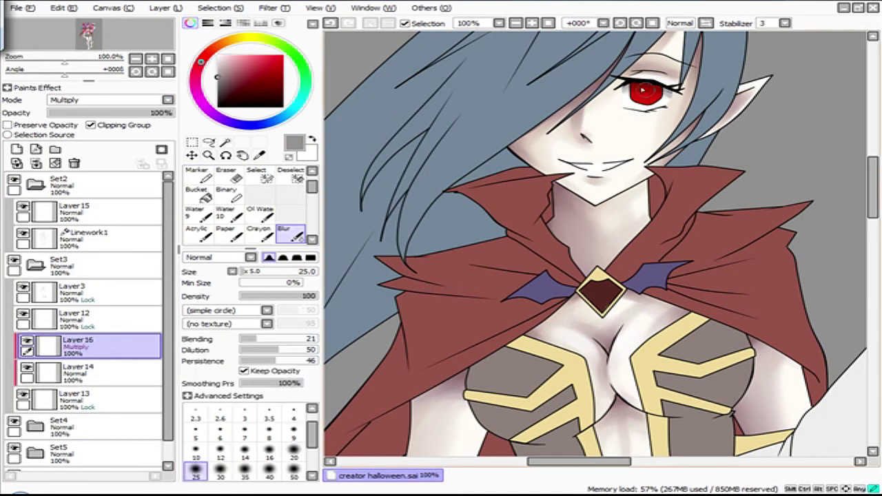
Blend a muted olive-beige tone into the face shading on the skin layer, Layer3, with the Brush.
click(78, 372)
scroll(640, 104, up, 2)
click(77, 289)
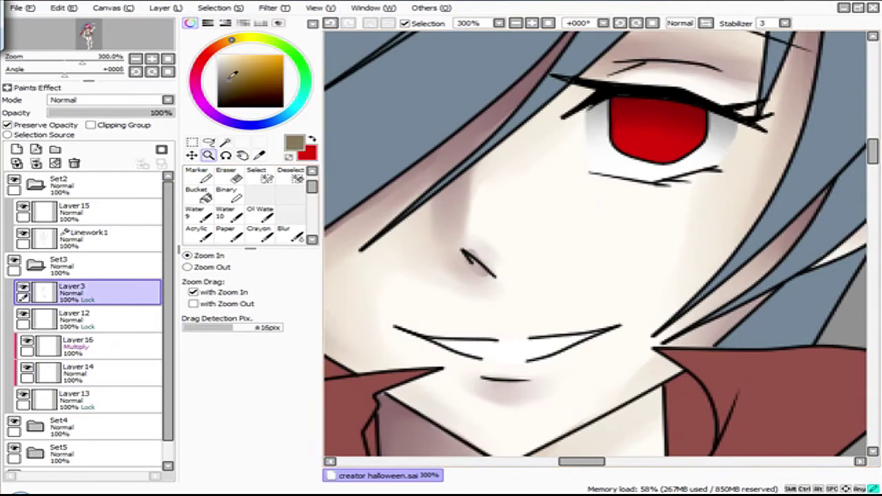
click(256, 170)
Shade the iris on Layer14 in progressively darker reds with the Water 10 brush, reducing its size from 12 to 8.
click(78, 372)
key(x)
click(229, 234)
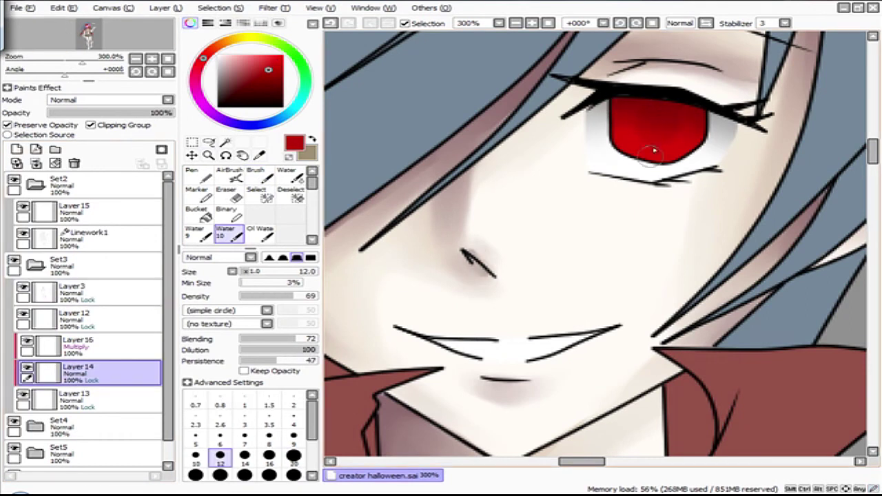
drag(251, 274, 252, 274)
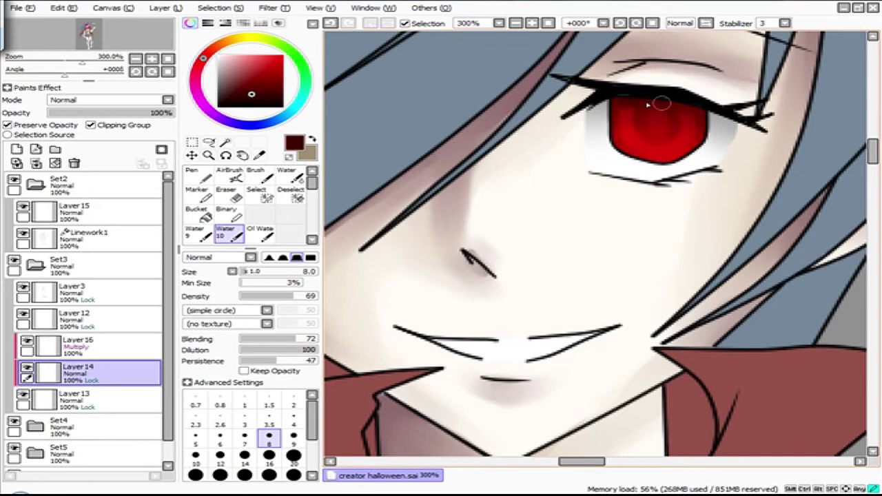
key(ctrl+z)
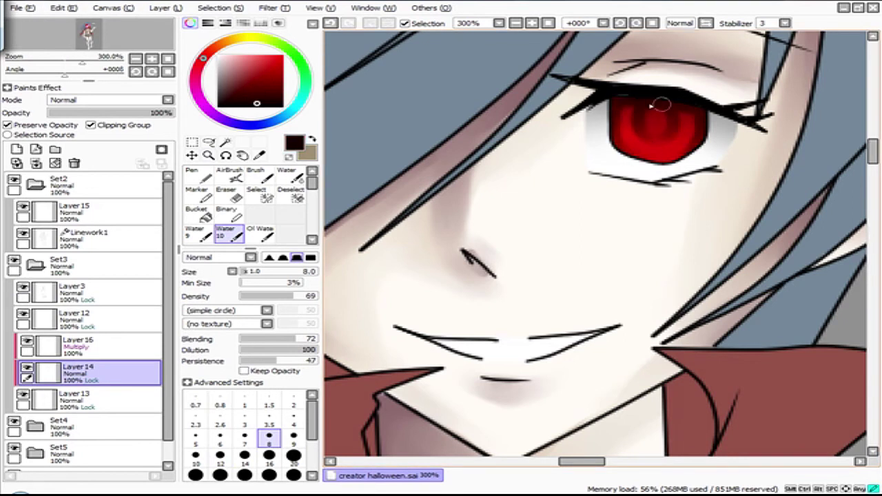
Paint red and light pink glows in the iris on two new clipped Luminosity layers, softening them with Blur at size 5.
key(a)
click(17, 149)
alt+click(626, 131)
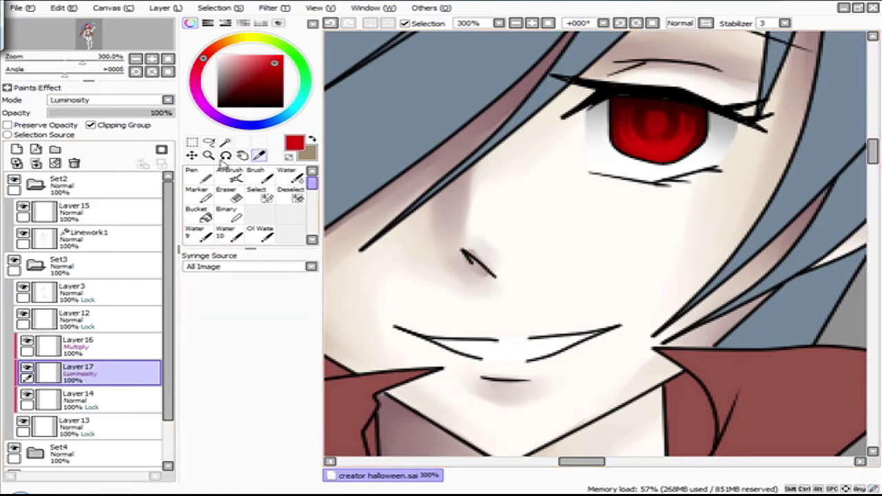
click(289, 234)
click(16, 149)
key(n)
key(b)
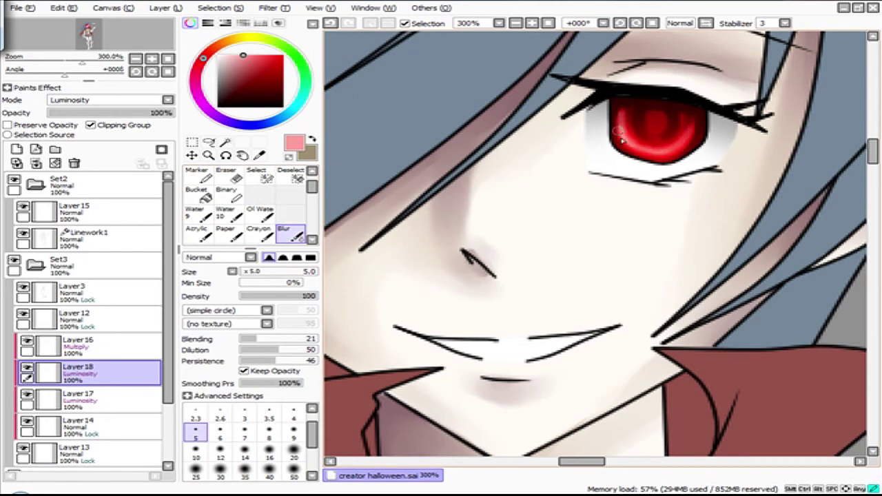
Try a Hue and Saturation adjustment on the iris base layer with hue +4, saturation +55 and luminescence +12.
click(76, 399)
click(76, 426)
key(ctrl+u)
drag(207, 63, 213, 63)
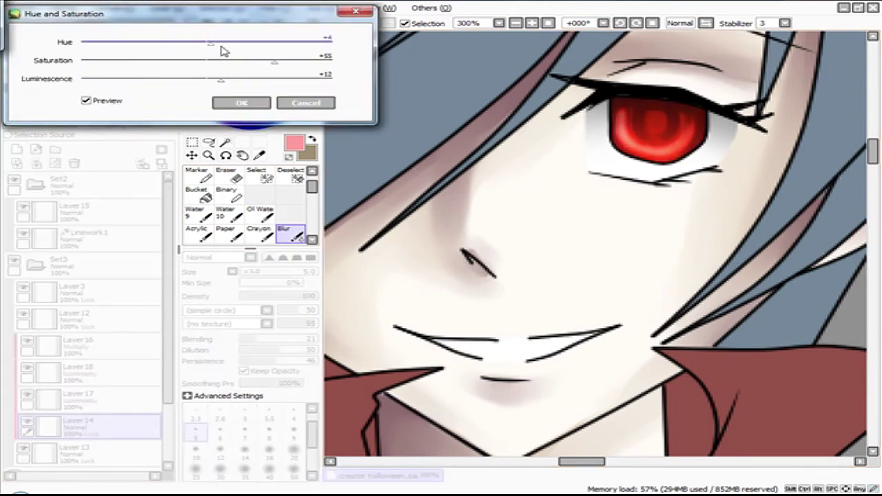
click(241, 101)
click(305, 101)
click(208, 155)
scroll(462, 216, down, 5)
click(274, 7)
click(276, 39)
click(299, 89)
Paint a black pupil on a new clipped layer directly above the iris base layer, and blend around it with the Brush at size 20.
click(75, 372)
key(b)
click(76, 426)
click(16, 149)
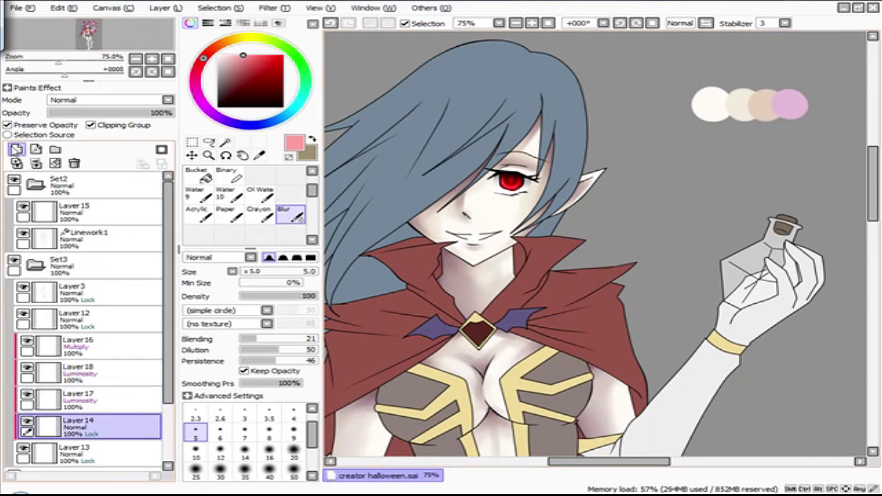
key(n)
scroll(511, 178, up, 4)
scroll(514, 176, down, 5)
scroll(465, 235, up, 6)
key(b)
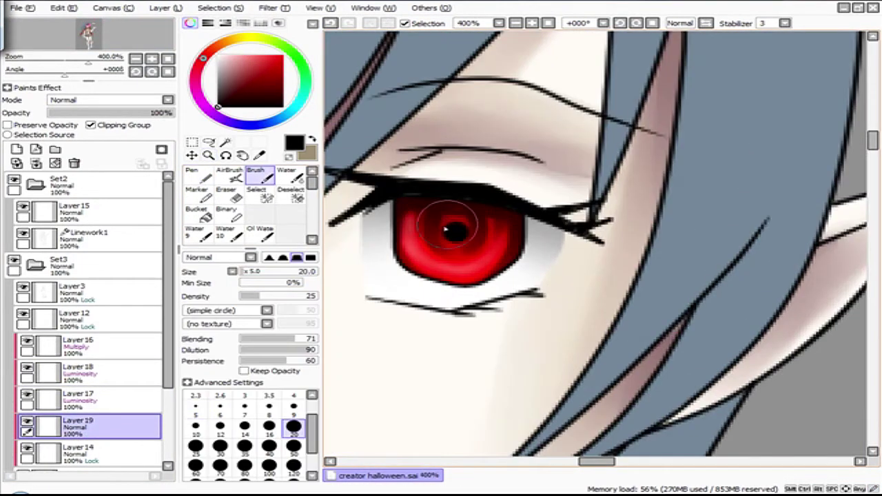
Paint four hair-colour swatches on Layer15 below the skin swatches, from muted blue-grey through slate to dark purple.
scroll(593, 248, down, 6)
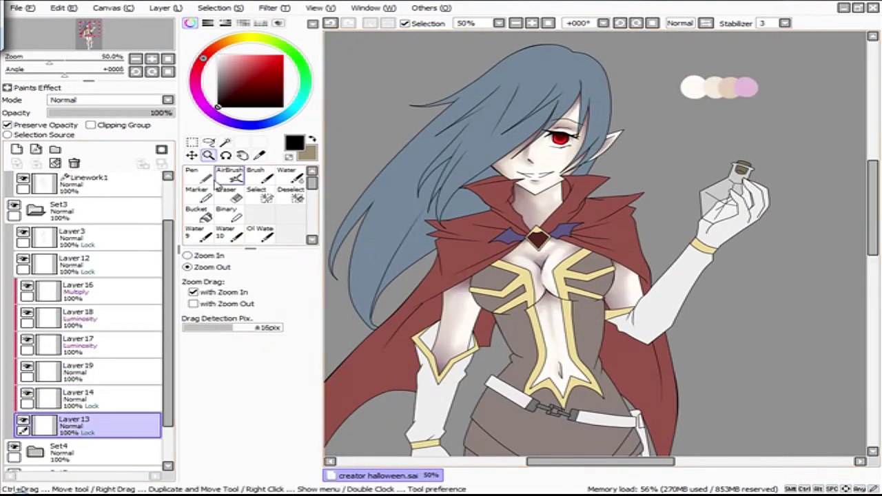
click(35, 211)
drag(166, 246, 165, 200)
click(73, 200)
click(691, 117)
click(705, 119)
click(722, 119)
click(248, 76)
click(735, 119)
click(275, 119)
Paint shadow strands along the whole hair on Layer4 in dark blue-grey with the Pen at size 31.
click(72, 310)
key(n)
drag(520, 74, 483, 138)
drag(579, 47, 455, 114)
drag(503, 97, 437, 182)
drag(558, 93, 486, 169)
drag(551, 79, 462, 179)
drag(563, 65, 596, 137)
drag(475, 193, 434, 231)
drag(444, 166, 376, 306)
mouse_move(448, 141)
mouse_down()
mouse_move(368, 310)
mouse_move(348, 231)
mouse_up()
drag(551, 83, 493, 141)
drag(513, 79, 372, 307)
drag(472, 114, 371, 245)
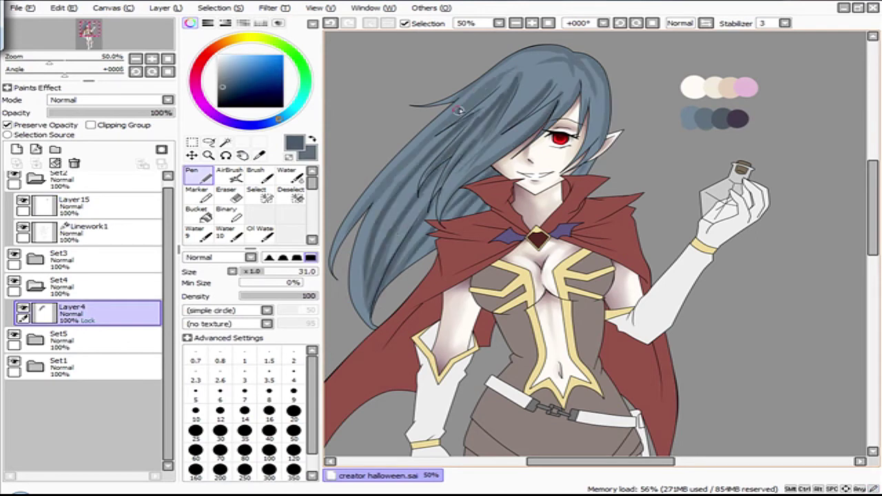
drag(500, 77, 376, 200)
Repaint the darkest hair swatch in dark navy and add deeper shadow strokes to the hair on Layer4 with the Pen at size 27.
alt+click(593, 127)
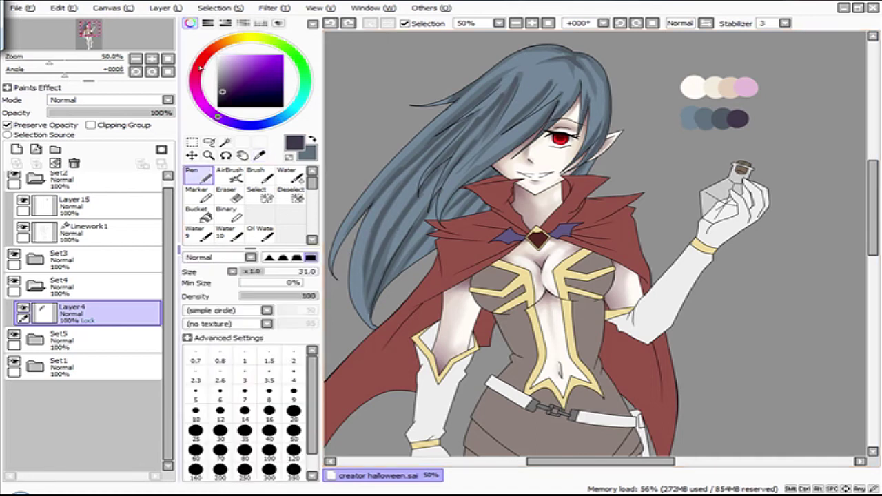
click(72, 205)
click(103, 311)
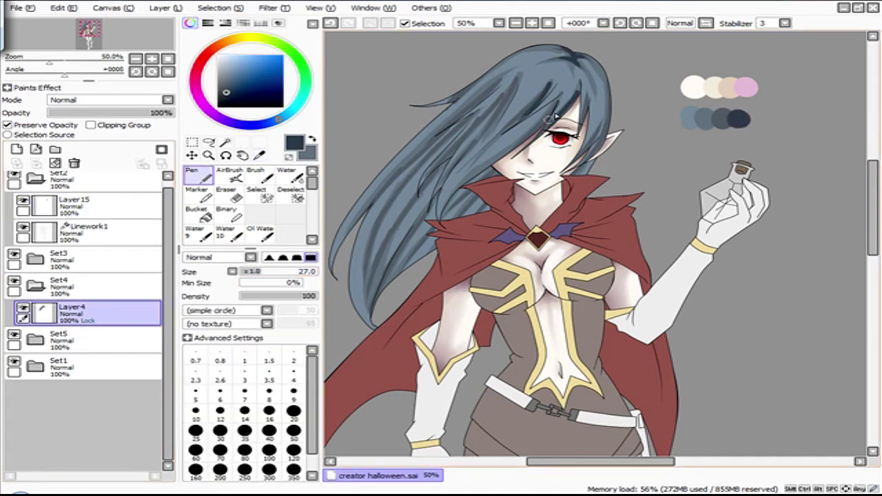
Blend the crown and fringe shadows with the Brush at size 20 and density 29, reinforcing strands with the Pen.
key(b)
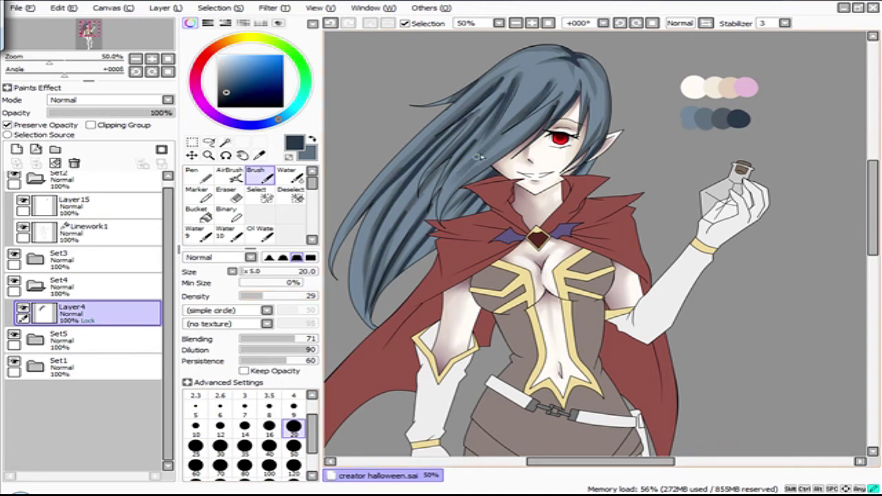
scroll(502, 136, up, 2)
scroll(631, 172, up, 4)
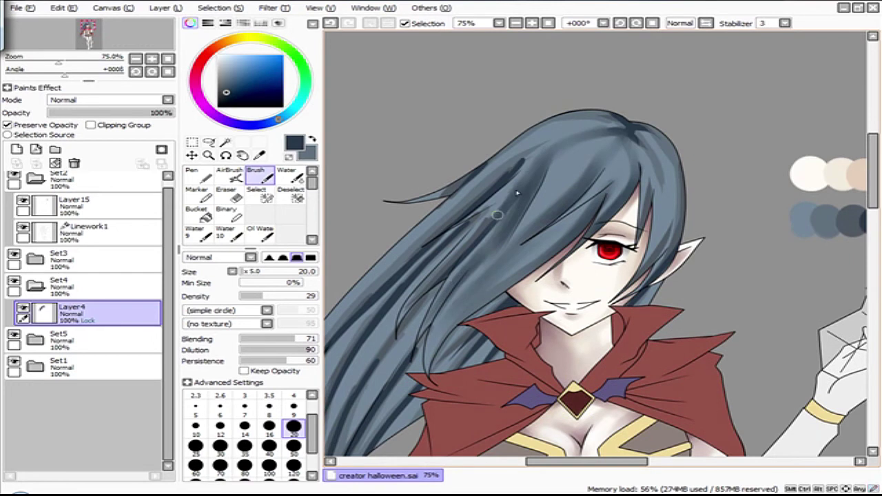
key(n)
key(x)
key(x)
key(b)
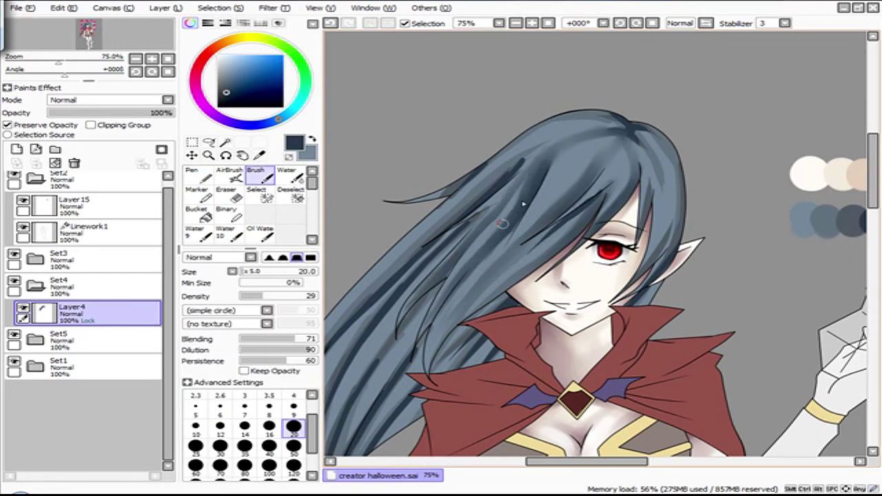
drag(596, 194, 524, 234)
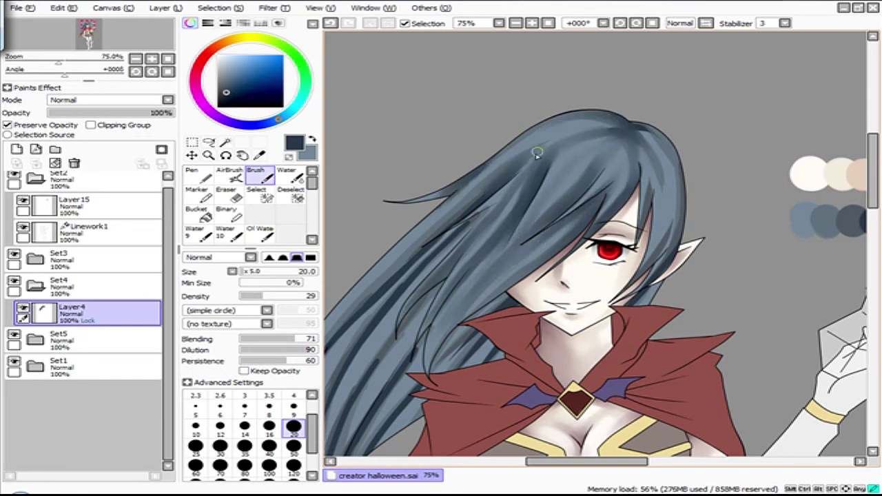
Blend the shadows in the long trailing hair and behind the cape collar, alternating the Brush with Pen strokes.
scroll(485, 216, down, 3)
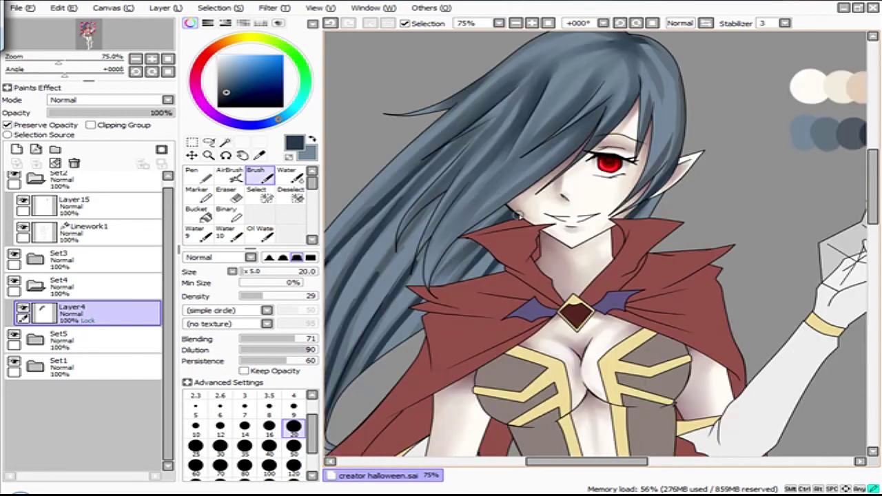
scroll(498, 216, left, 4)
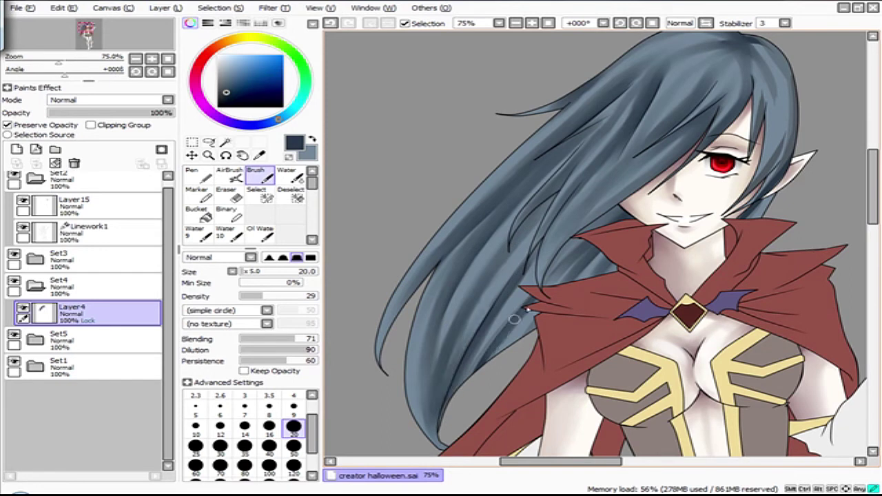
key(n)
key(b)
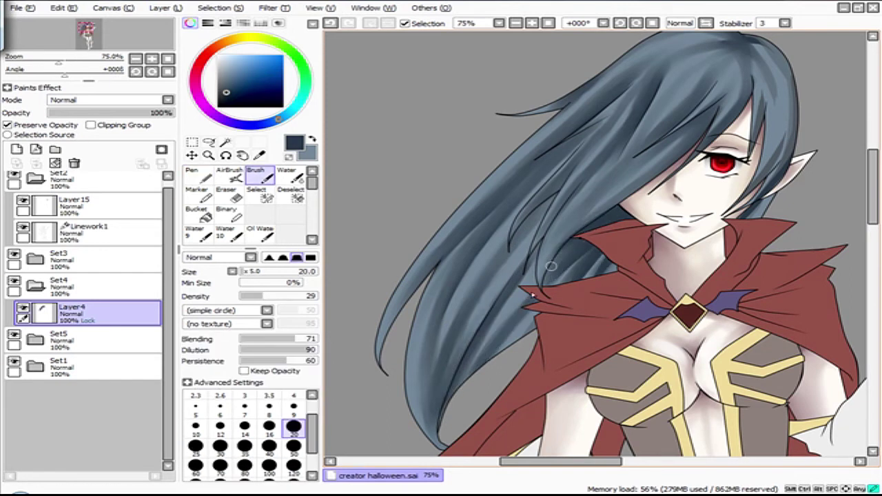
key(n)
key(b)
key(x)
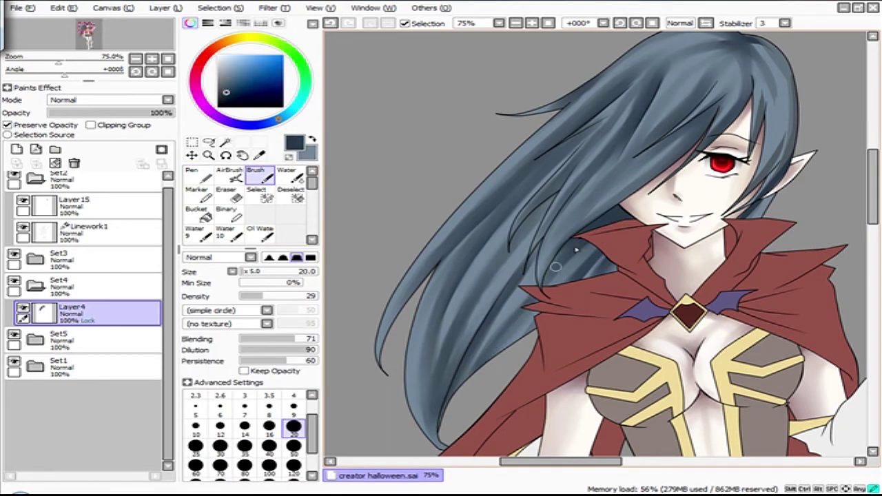
Darken the outer locks of the trailing hair with dark navy Pen strokes at size 27 and blend them with the Brush.
key(n)
drag(444, 276, 517, 182)
key(x)
drag(448, 237, 575, 123)
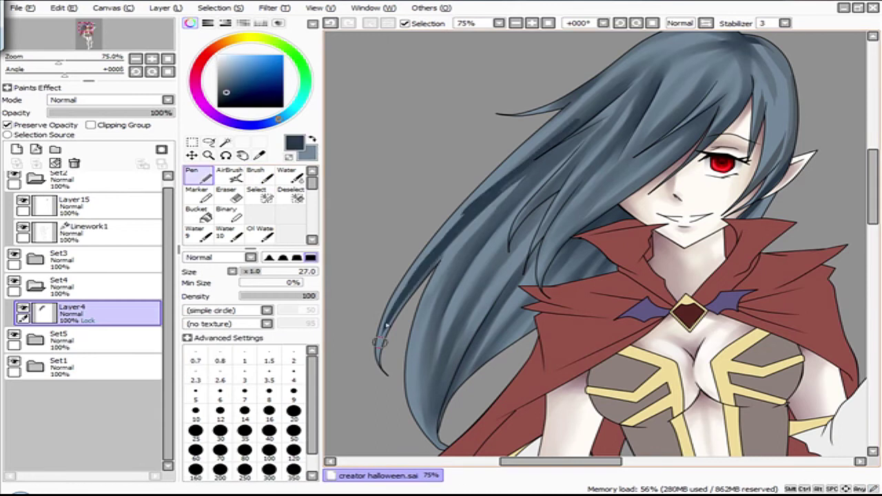
key(b)
drag(448, 233, 388, 331)
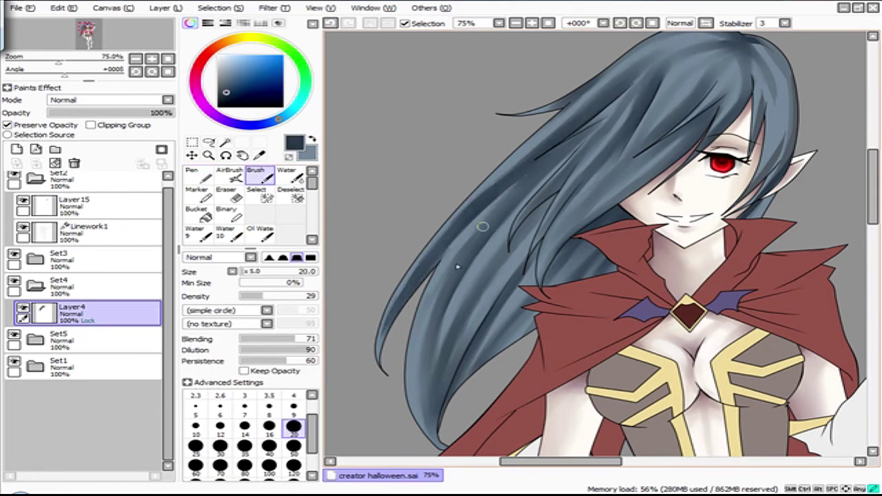
Refine the trailing locks and upper hair strands in light blue-grey and dark navy, alternating Pen strokes with Brush blending.
key(x)
key(n)
key(b)
key(x)
scroll(747, 225, up, 1)
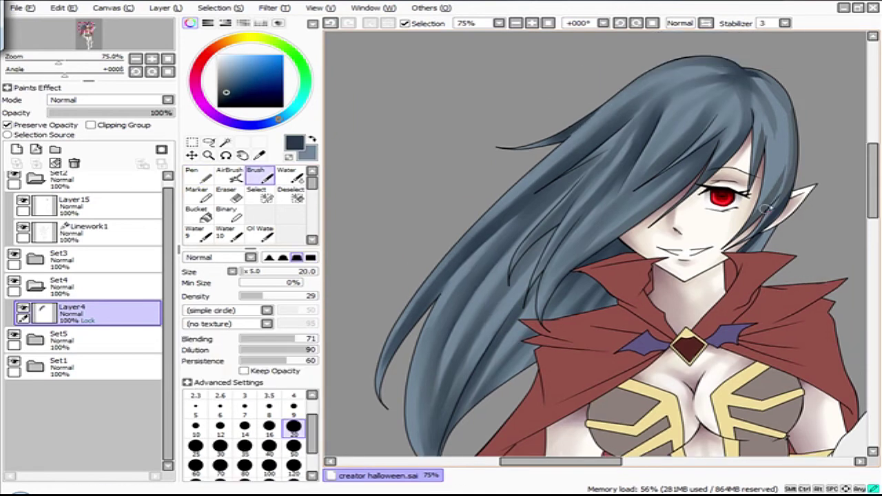
key(n)
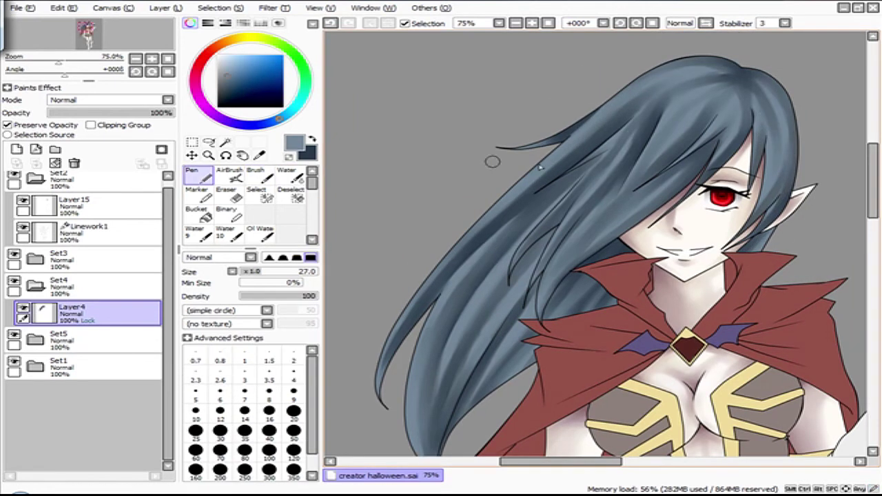
key(b)
key(n)
key(b)
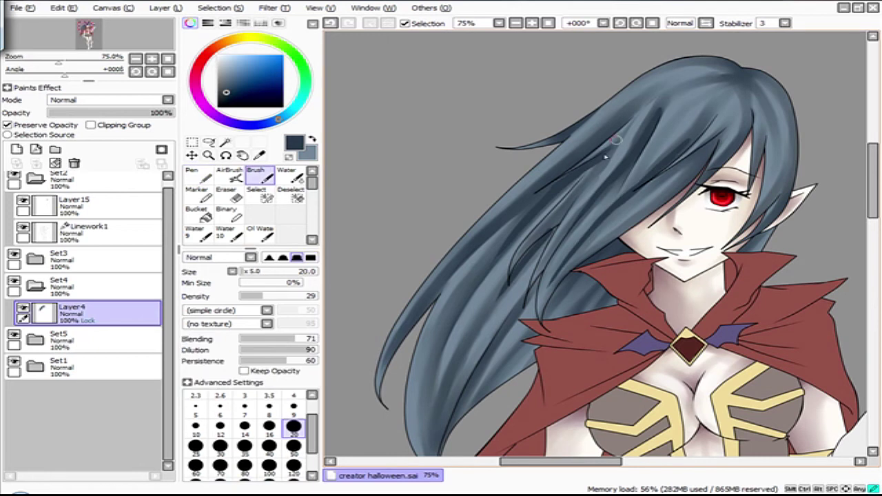
Deepen the shadows between the mid-length and fringe strands in dark navy with the Brush at size 20.
drag(549, 231, 494, 300)
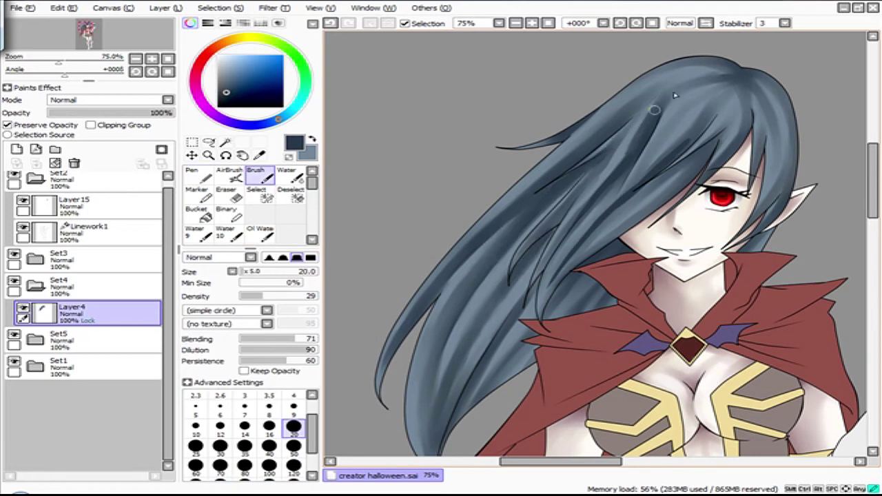
drag(563, 237, 658, 178)
drag(594, 221, 546, 292)
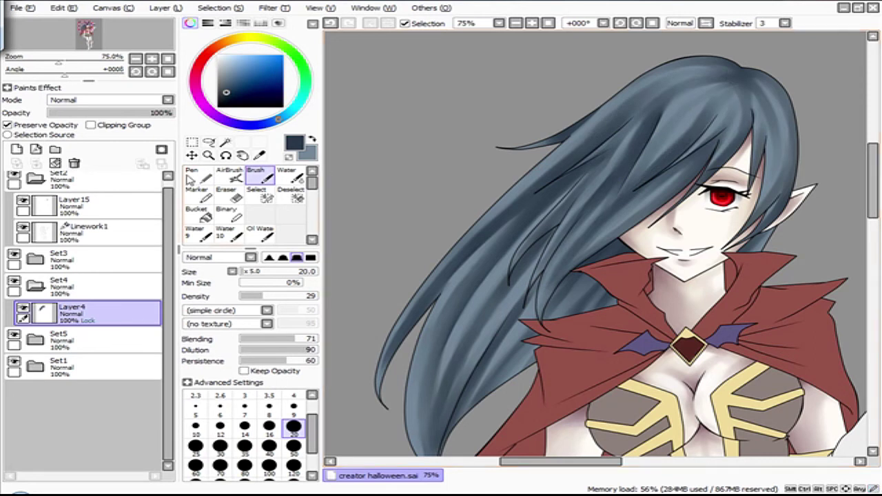
Sharpen the light and dark strands in the fringe and crown, alternating the Pen at size 27 with the Brush at size 20.
key(x)
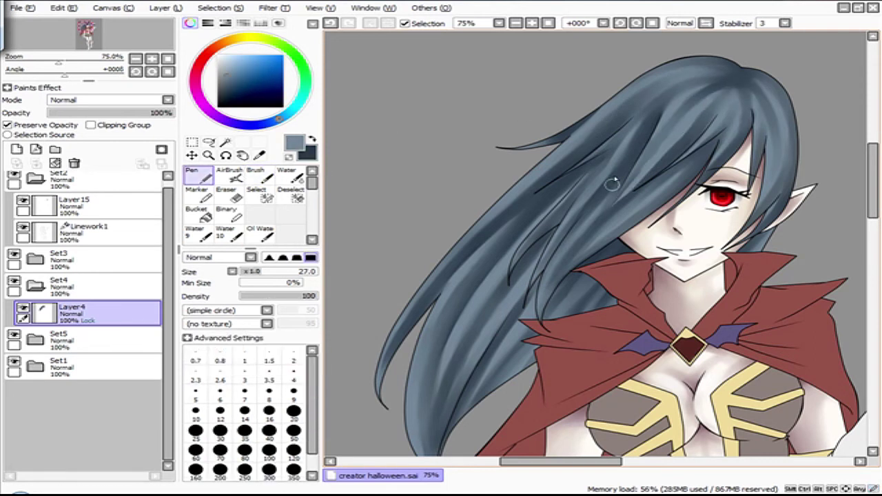
key(n)
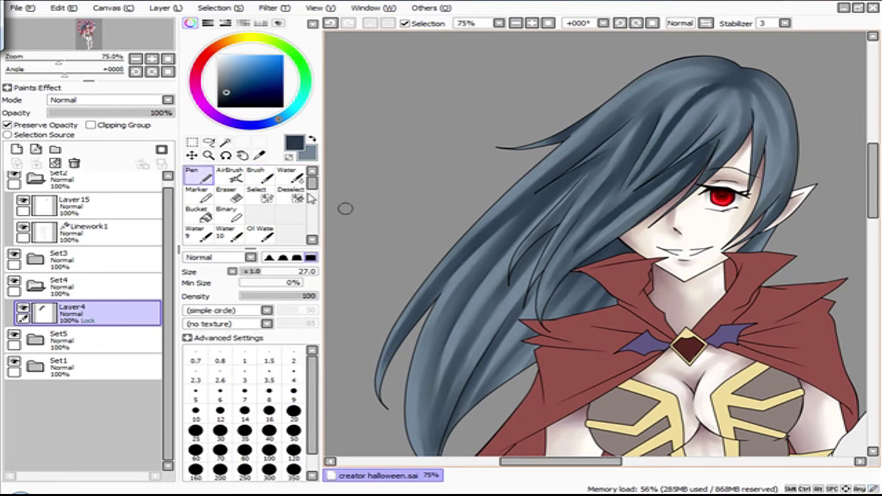
key(b)
key(x)
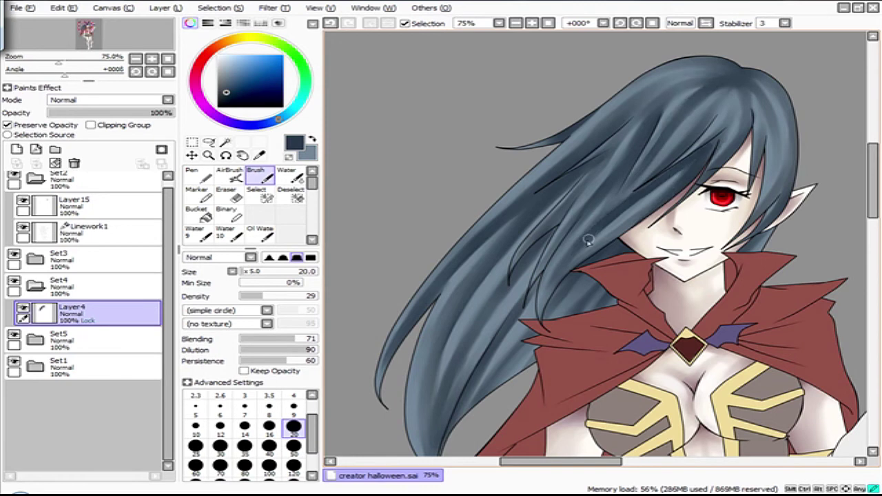
key(n)
key(b)
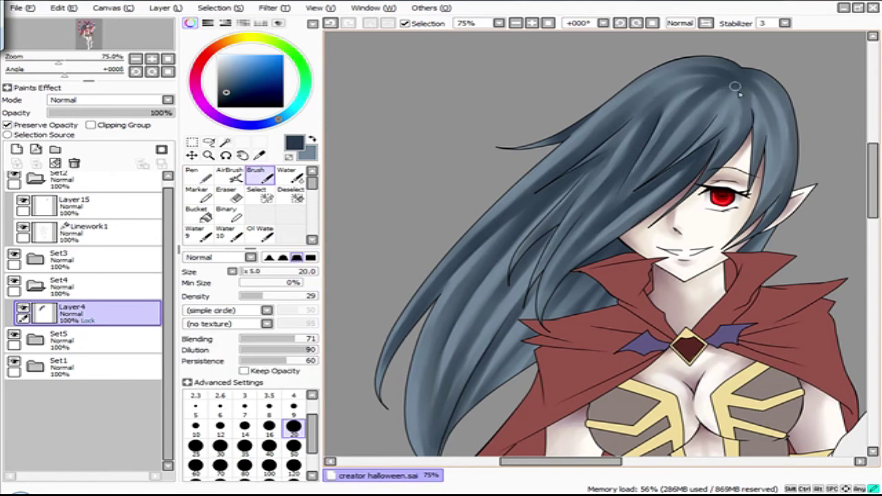
key(n)
key(b)
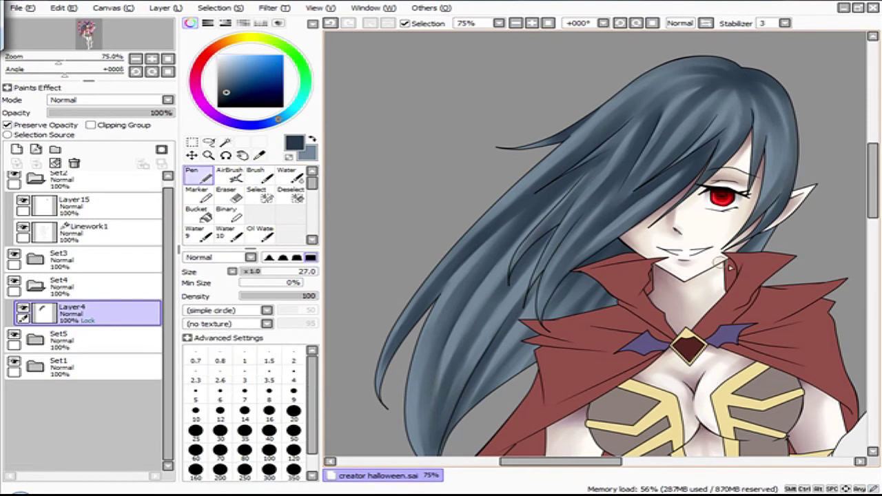
Add dark navy strokes to the lower trailing locks with the Pen at size 27 and blend them with the Brush at size 25.
key(n)
key(b)
key(x)
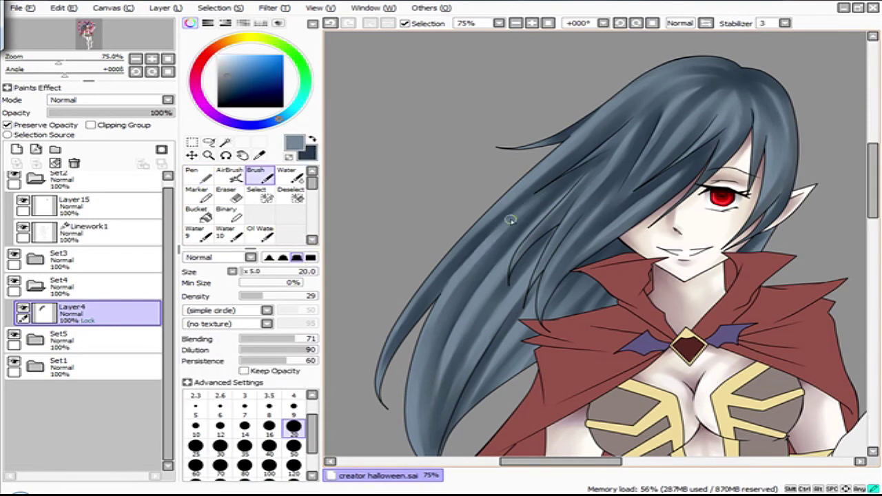
scroll(498, 240, down, 3)
key(x)
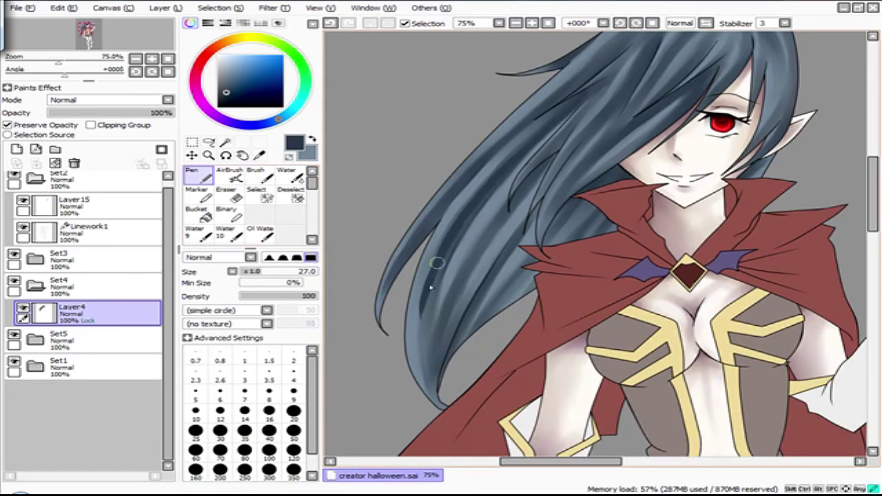
key(bracketright)
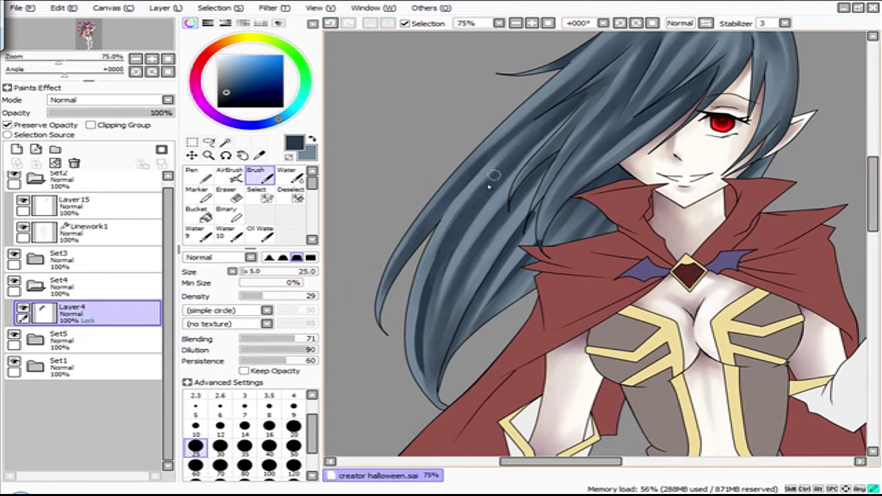
drag(437, 267, 414, 379)
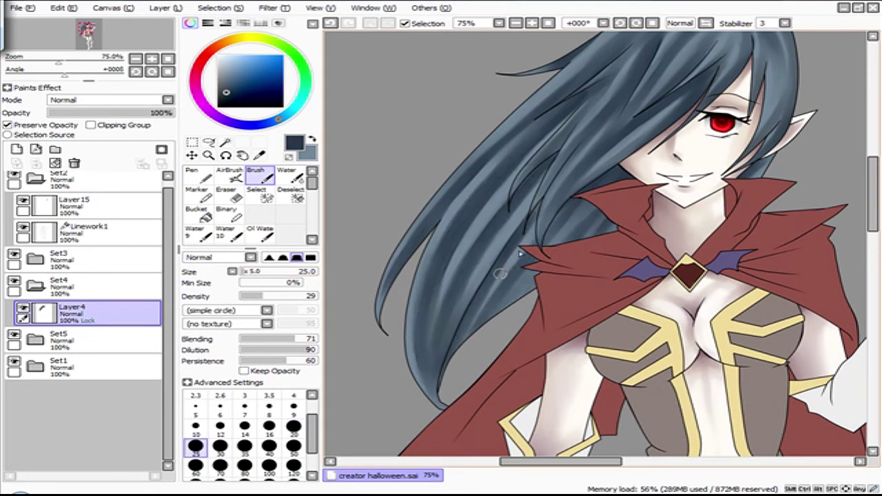
Add a clipped Multiply layer above the hair and darken the trailing locks in blue-grey with the AirBrush at size 95.
click(16, 149)
click(110, 100)
click(90, 124)
click(229, 174)
click(64, 8)
click(64, 8)
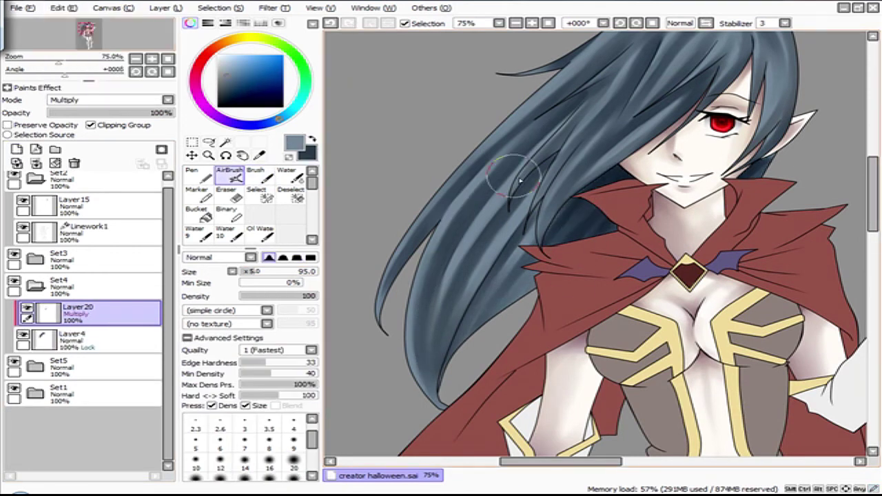
drag(523, 165, 413, 372)
Soften the multiplied shading across the trailing hair with the Blur tool.
click(290, 234)
scroll(571, 161, up, 3)
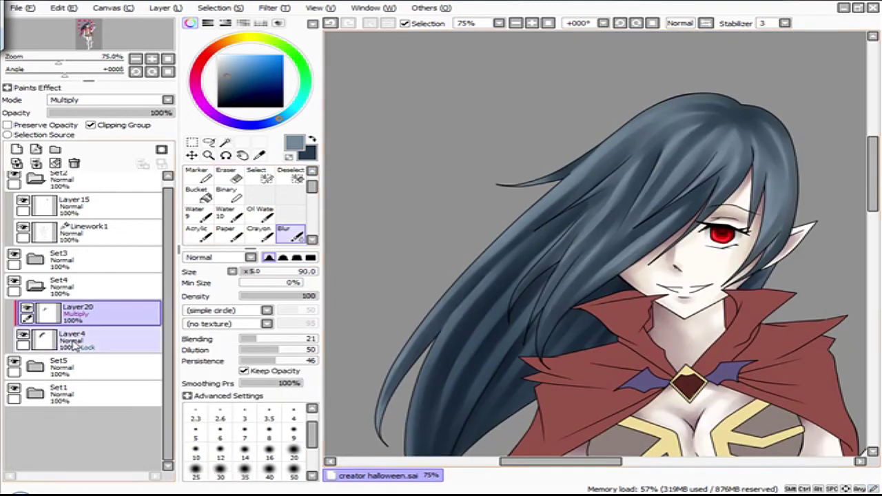
drag(571, 197, 528, 246)
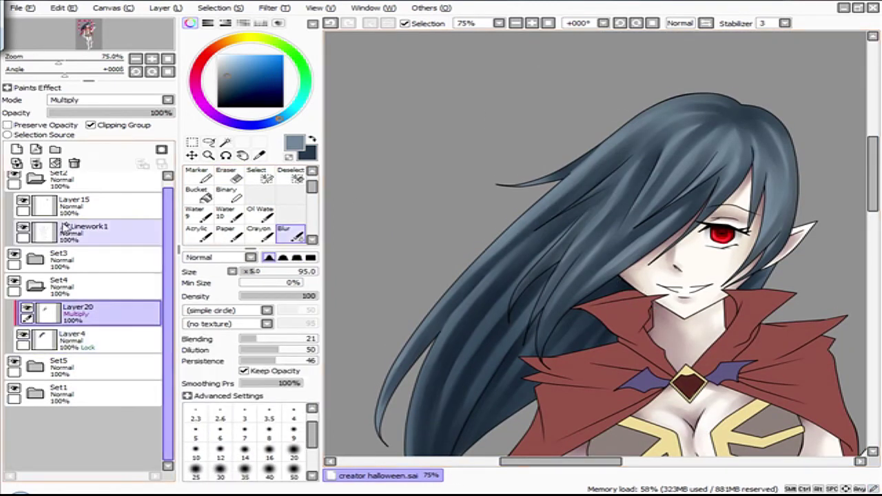
Add a clipped Normal layer and draw fine pale-blue highlight strands over the fringe and trailing hair with the Pen at size 6.
click(16, 149)
click(198, 174)
click(227, 58)
drag(624, 138, 558, 200)
drag(638, 158, 593, 231)
drag(693, 193, 647, 241)
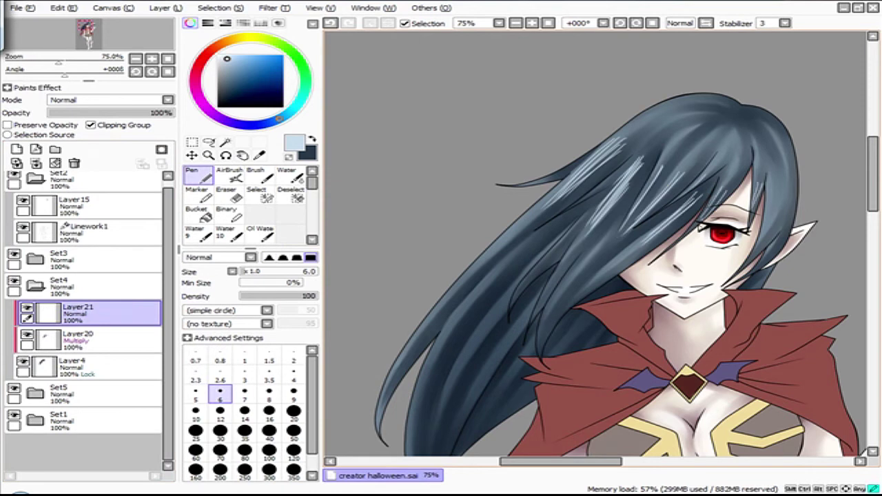
mouse_move(459, 283)
mouse_down()
mouse_move(458, 359)
mouse_move(487, 373)
mouse_move(527, 389)
mouse_up()
Blend the pale-blue highlight strands into the fringe and trailing hair with the Brush.
key(b)
mouse_move(555, 205)
mouse_down()
mouse_move(696, 155)
mouse_move(705, 173)
mouse_up()
mouse_move(468, 276)
mouse_down()
mouse_move(521, 295)
mouse_move(429, 369)
mouse_move(510, 372)
mouse_up()
Sample the cape's red and paint red palette swatches on Layer15 beneath the blue hair swatches with the Pen.
scroll(698, 342, down, 5)
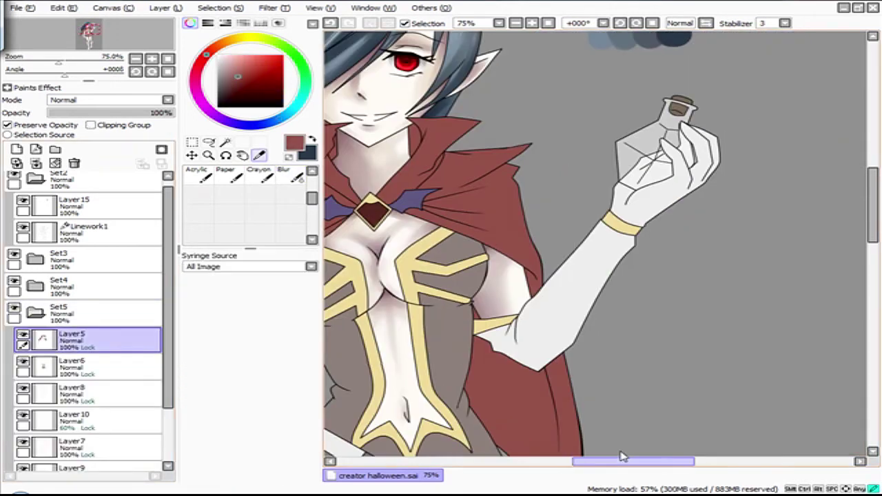
click(74, 199)
click(193, 174)
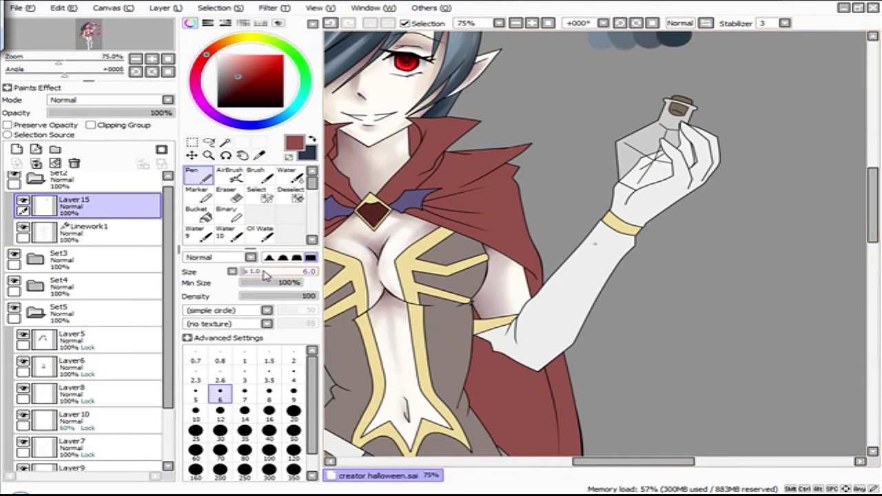
click(617, 71)
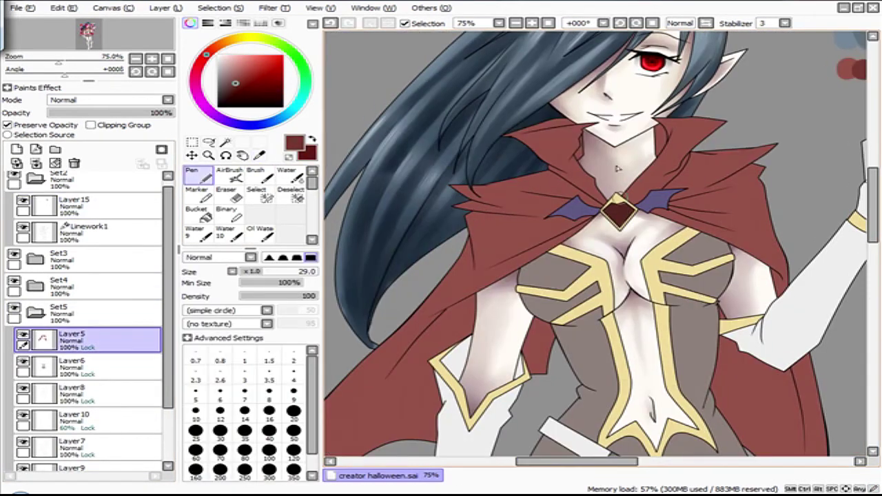
Block in muted dark red fold shadows on the cape's collar, shoulders and trailing wing on Layer5 with the Pen at size 29.
mouse_move(551, 127)
mouse_down()
mouse_move(658, 137)
mouse_move(572, 180)
mouse_move(572, 138)
mouse_move(482, 207)
mouse_move(523, 255)
mouse_up()
mouse_move(694, 153)
mouse_down()
mouse_move(665, 173)
mouse_move(723, 193)
mouse_move(688, 227)
mouse_up()
scroll(689, 227, down, 5)
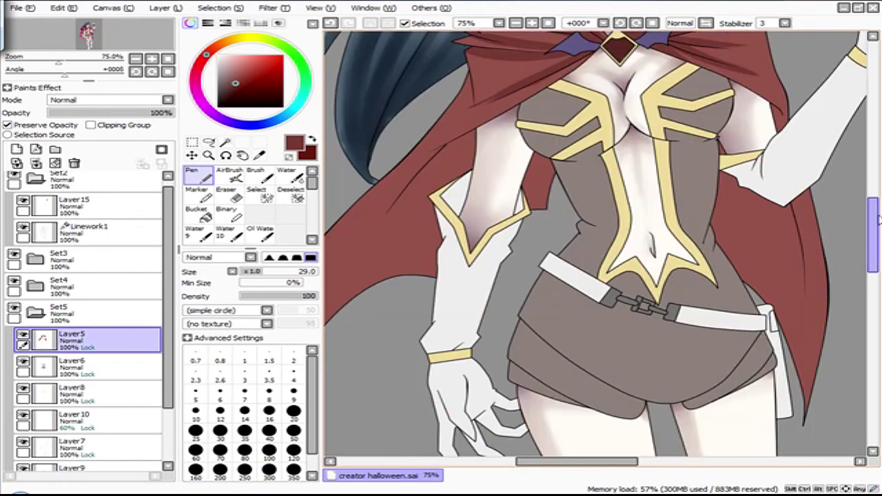
mouse_move(465, 125)
mouse_down()
mouse_move(544, 203)
mouse_move(527, 197)
mouse_move(493, 262)
mouse_move(545, 234)
mouse_move(483, 228)
mouse_up()
Block in muted dark red fold shadows on the cape drape hanging below the raised arm with the Pen at size 29.
scroll(544, 203, left, 3)
scroll(605, 473, right, 5)
scroll(605, 276, up, 2)
drag(530, 254, 537, 331)
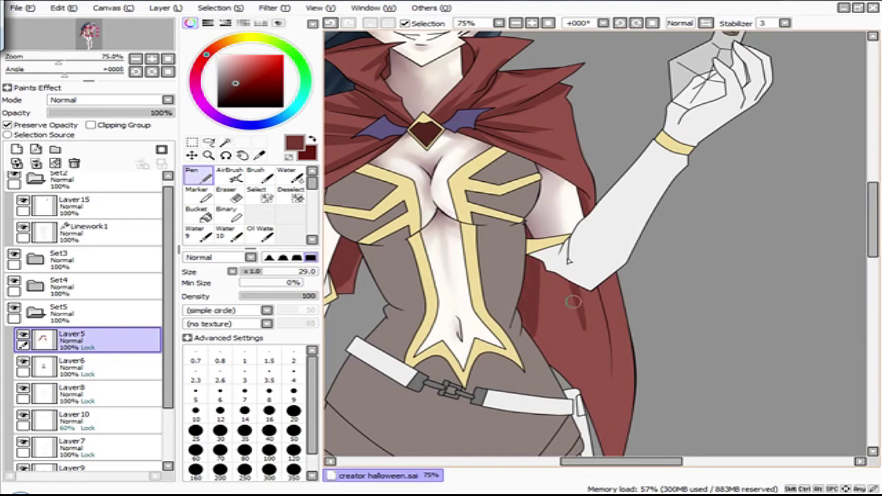
drag(579, 289, 600, 393)
scroll(603, 254, down, 4)
mouse_move(604, 254)
mouse_down()
mouse_move(529, 137)
mouse_move(601, 249)
mouse_move(578, 174)
mouse_move(585, 207)
mouse_up()
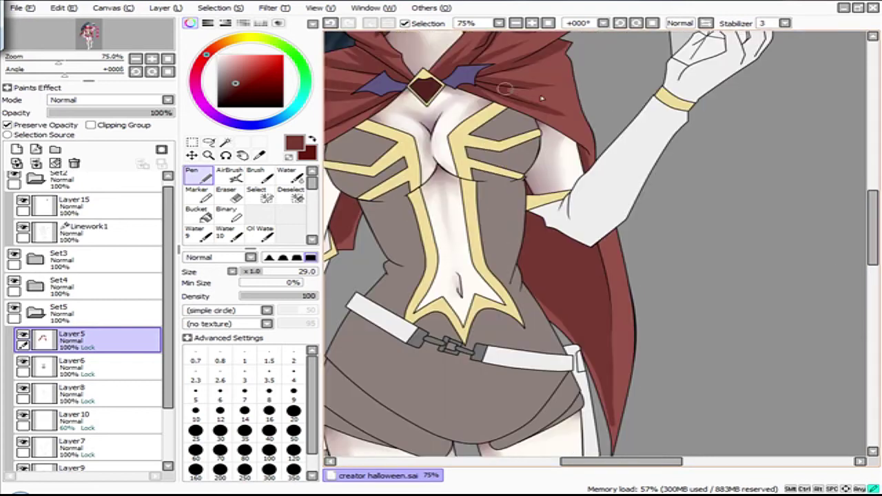
Layer deeper dark red fold shadows over the cape's drape, collar and shoulders with the Pen at size 29.
scroll(551, 206, up, 3)
drag(526, 166, 572, 303)
scroll(572, 303, up, 5)
mouse_move(462, 131)
mouse_down()
mouse_move(468, 161)
mouse_move(524, 203)
mouse_up()
scroll(482, 173, left, 2)
drag(441, 186, 511, 217)
scroll(606, 207, left, 2)
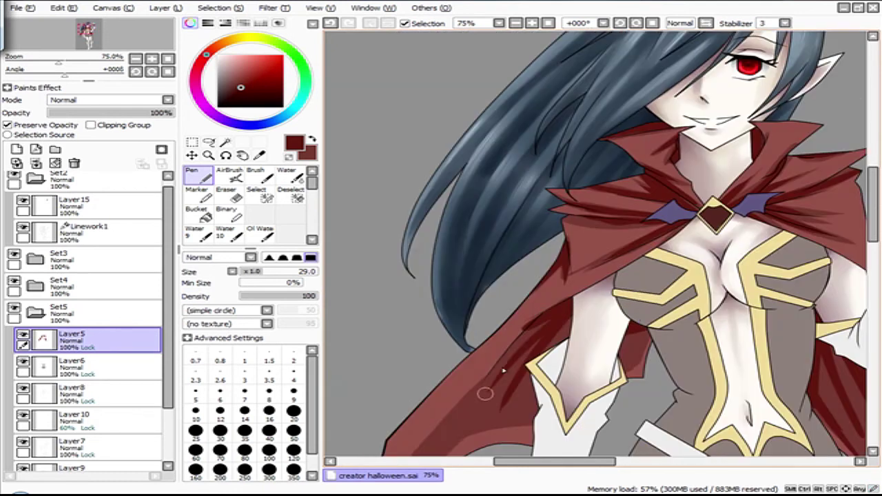
Sample a cape shade and paint further dark fold strokes on the cape beside the lowered arm with the Pen.
scroll(625, 422, right, 6)
scroll(625, 422, left, 6)
alt+click(569, 359)
drag(531, 337, 545, 427)
drag(462, 200, 506, 215)
Blend the fold shadows on the cape's shoulder and trailing wing in blackish red with the Brush at size 25.
scroll(632, 472, left, 3)
scroll(551, 276, down, 5)
key(b)
drag(456, 259, 523, 171)
drag(582, 106, 486, 149)
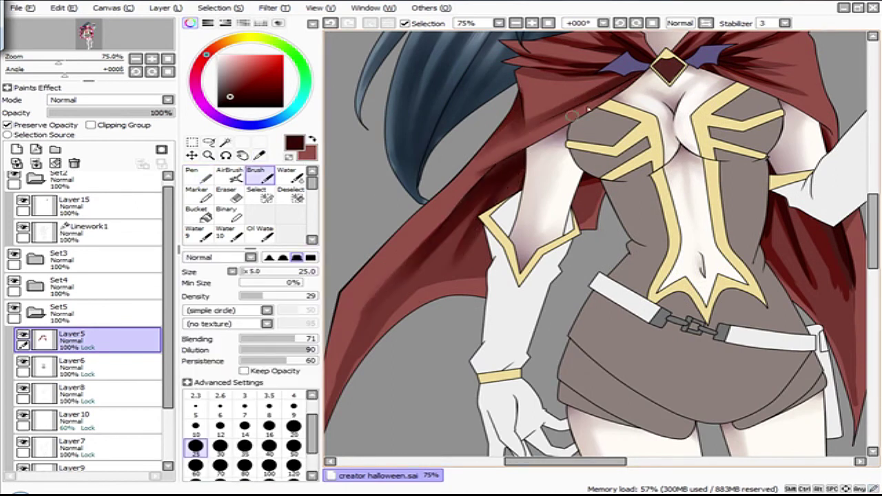
Smooth and deepen the long folds along the cape's trailing wing with the Brush at size 25.
drag(457, 266, 403, 282)
scroll(448, 310, left, 3)
drag(482, 286, 441, 360)
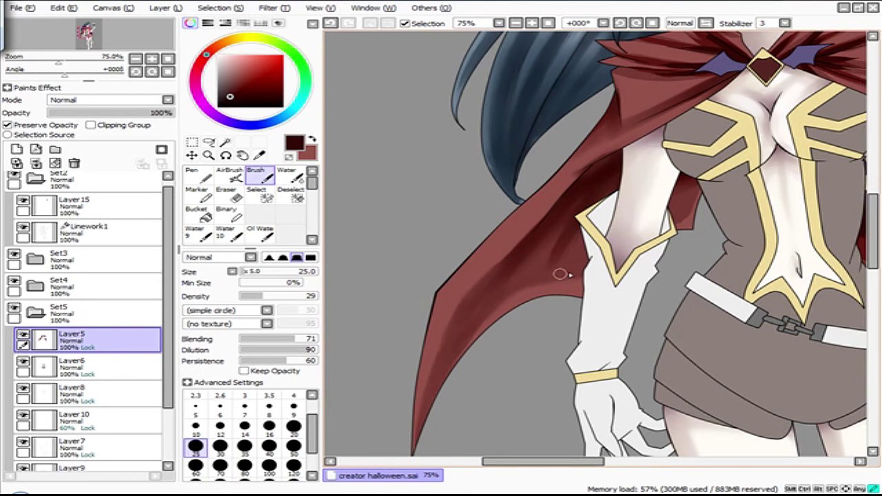
drag(463, 312, 535, 234)
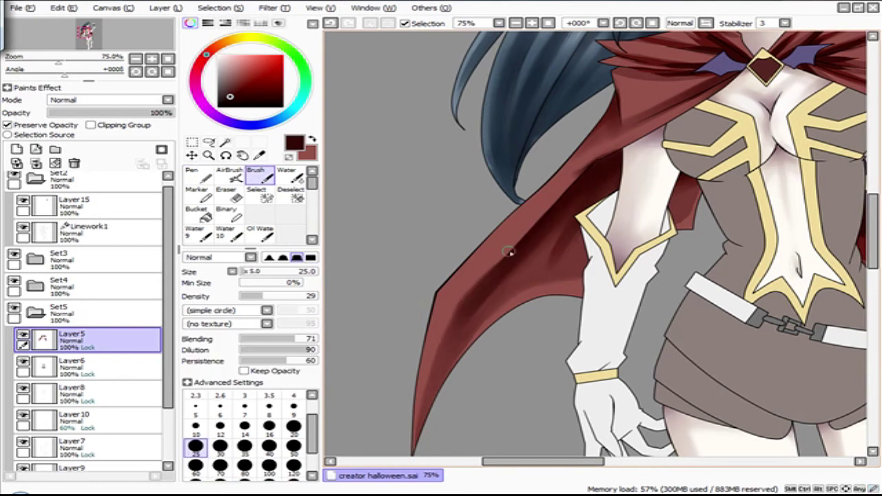
drag(606, 114, 434, 279)
Deepen the cape's shoulder folds and the inner shadow behind the lowered arm in blackish red with the Brush at size 25.
key(Delete)
key(Delete)
key(Delete)
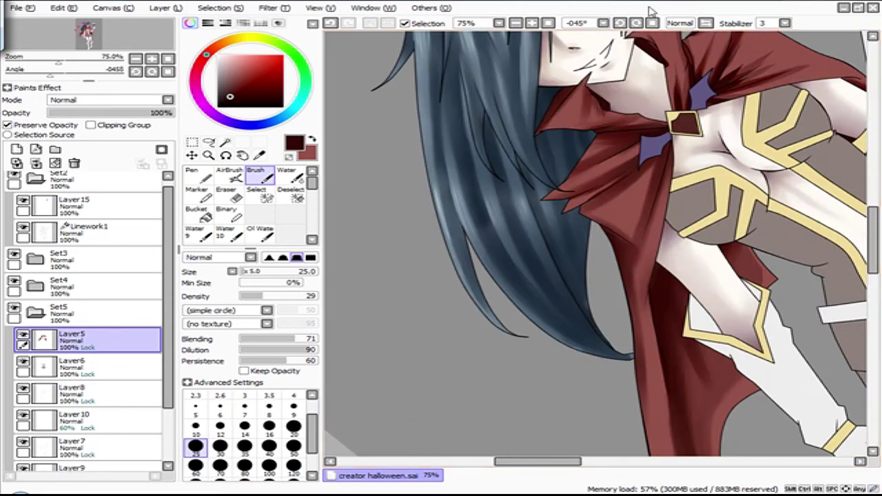
key(Home)
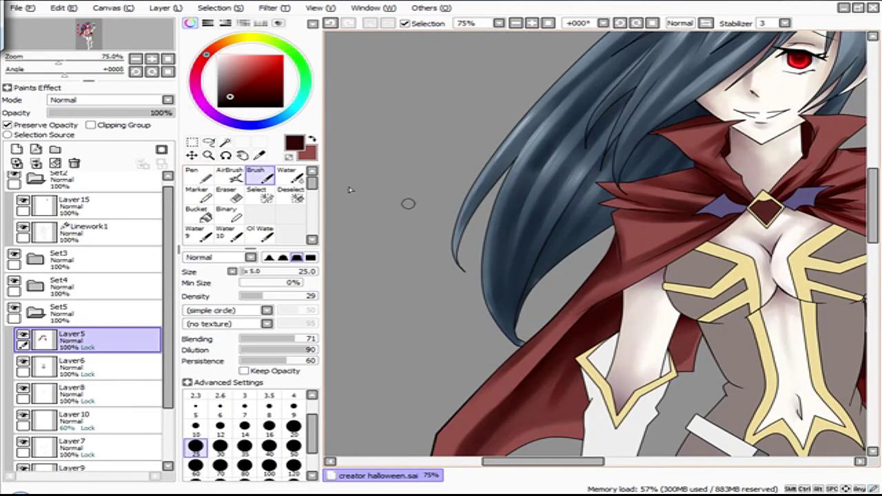
key(x)
key(x)
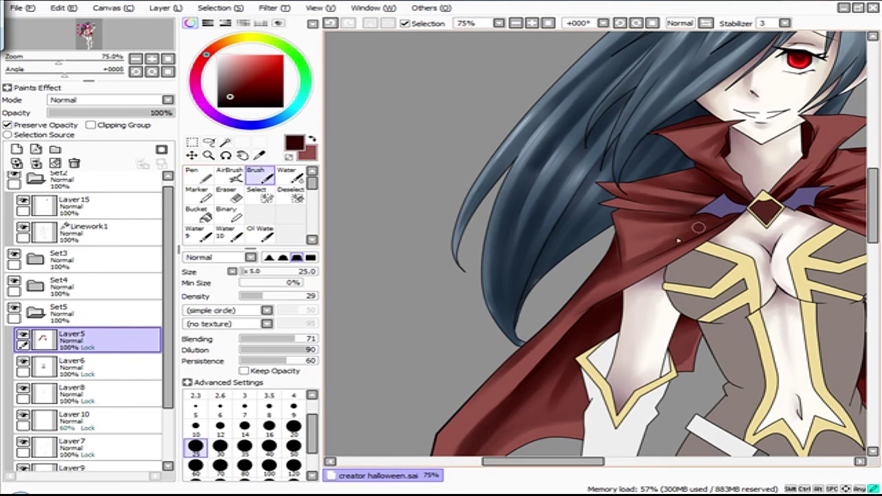
key(ctrl)
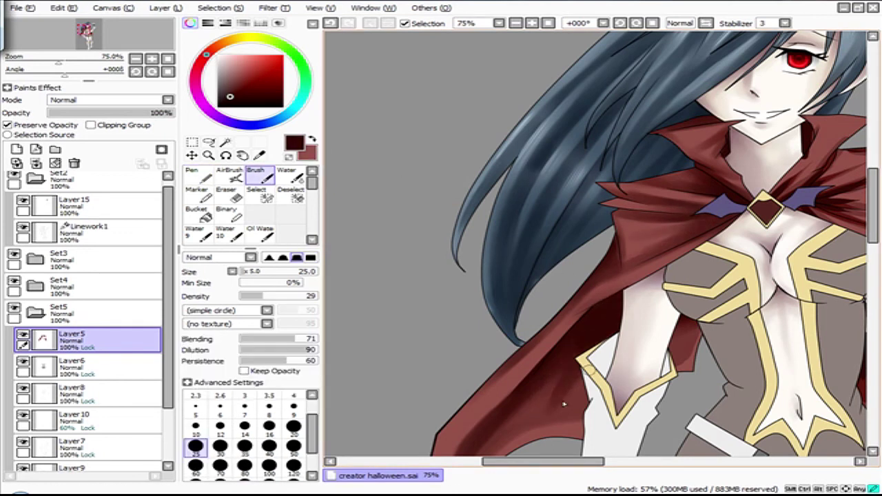
drag(691, 337, 512, 169)
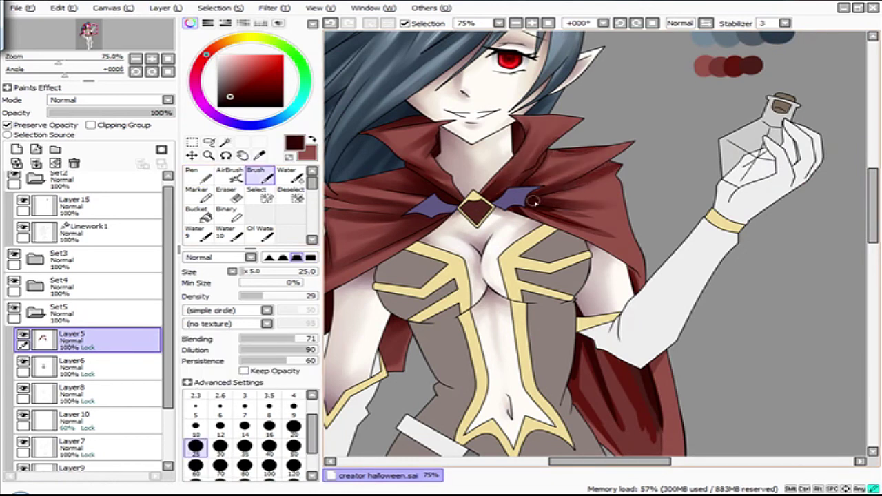
Blend the folds of the drape below the raised arm with the Brush at size 35 and the cape's shoulder at size 25.
scroll(850, 216, down, 4)
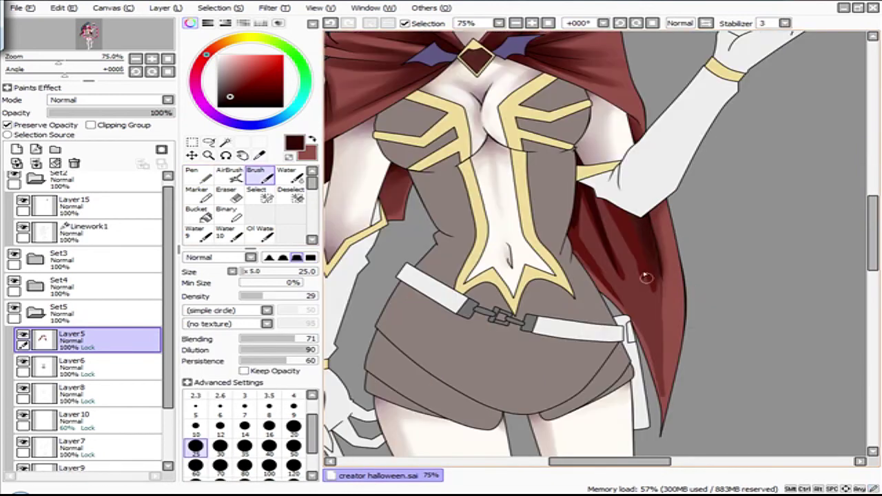
click(248, 272)
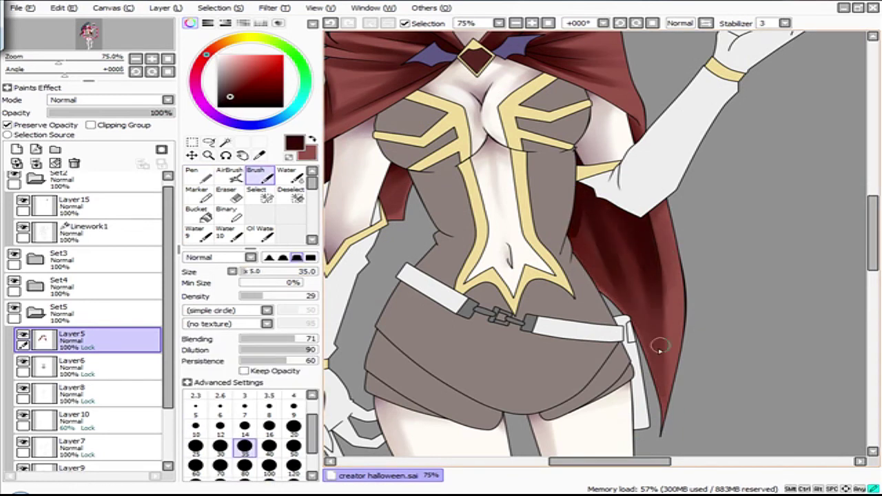
scroll(590, 250, up, 4)
key(bracketleft)
key(bracketleft)
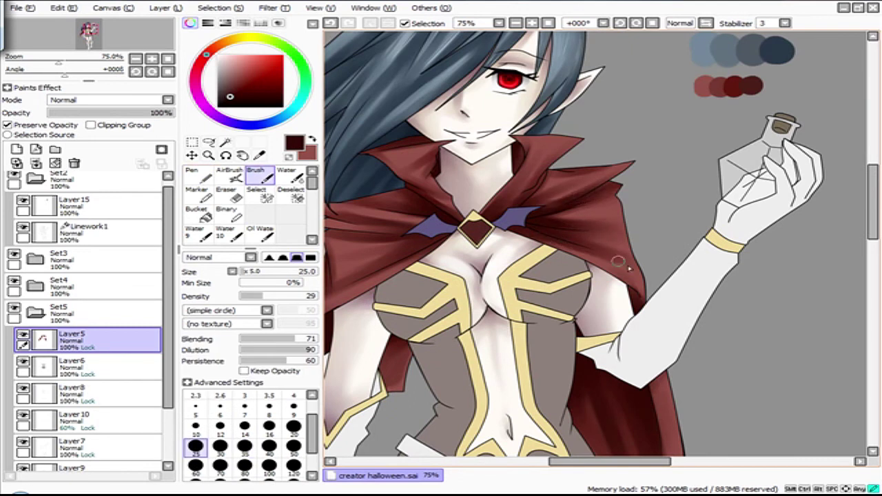
scroll(421, 147, down, 2)
scroll(522, 270, up, 2)
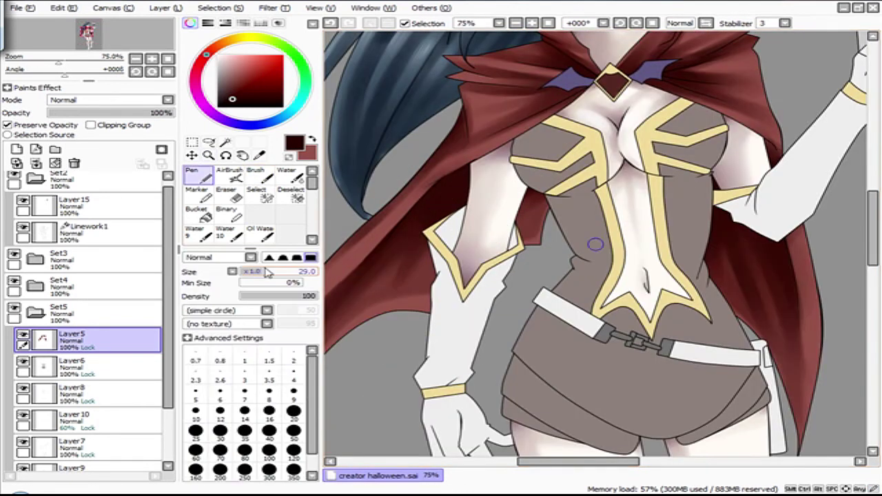
Darken the inner drape beside the waist with the Brush at size 60 and touch up the upper cape with a smaller Brush.
key(bracketright)
key(bracketright)
key(bracketright)
key(bracketright)
key(bracketright)
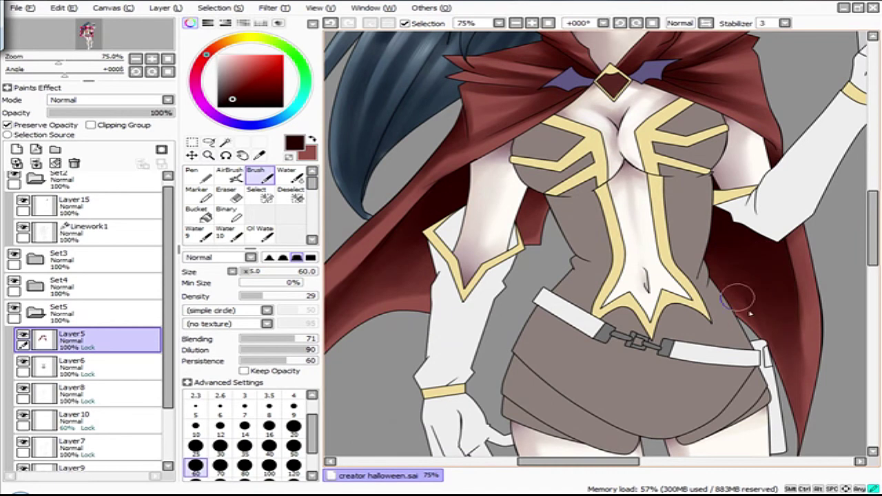
scroll(792, 241, up, 4)
key(bracketleft)
key(bracketleft)
key(bracketleft)
key(bracketleft)
key(bracketleft)
key(bracketleft)
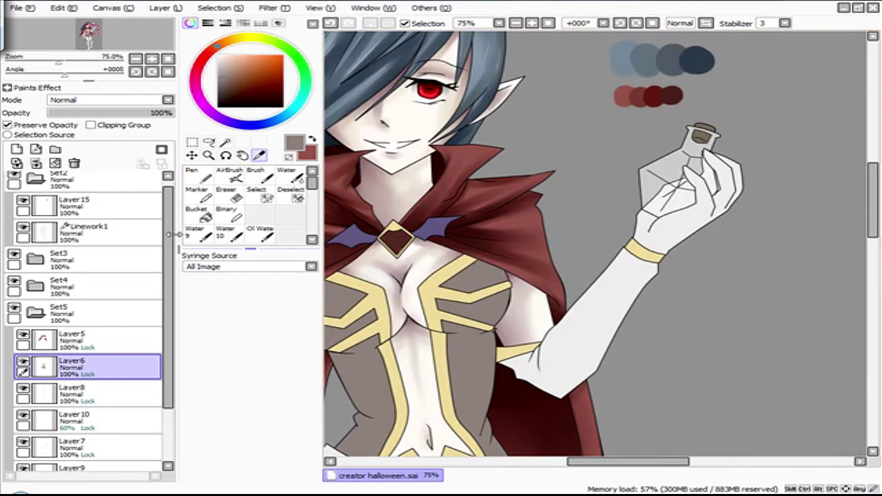
Paint a row of grey-brown palette swatches from light to dark on Layer15 beside the red swatches with the Pen.
click(715, 96)
click(729, 94)
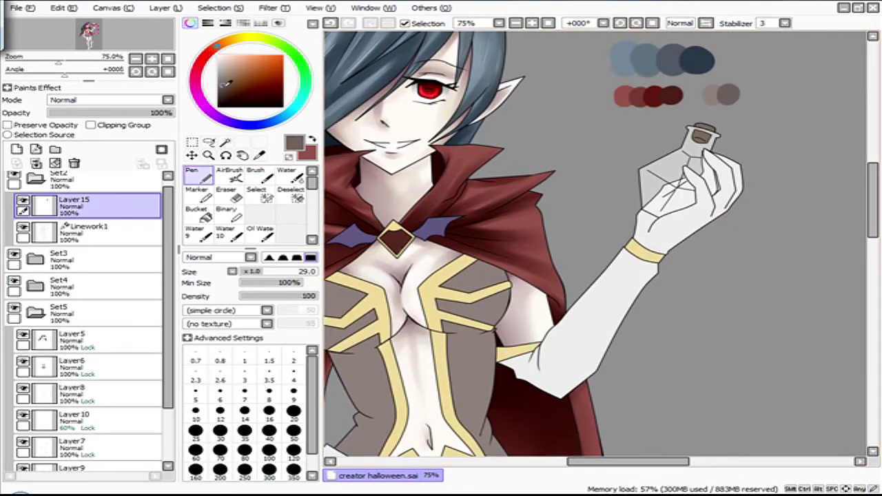
click(742, 93)
click(756, 92)
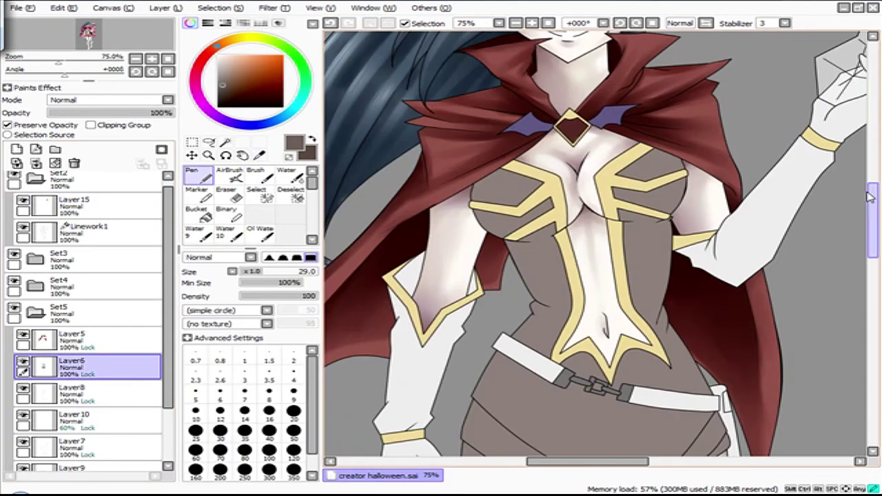
Undo the trial stroke and block in darker grey-brown shadows on the corset's waist and bust on Layer6 with the Pen at size 29.
key(alt+e)
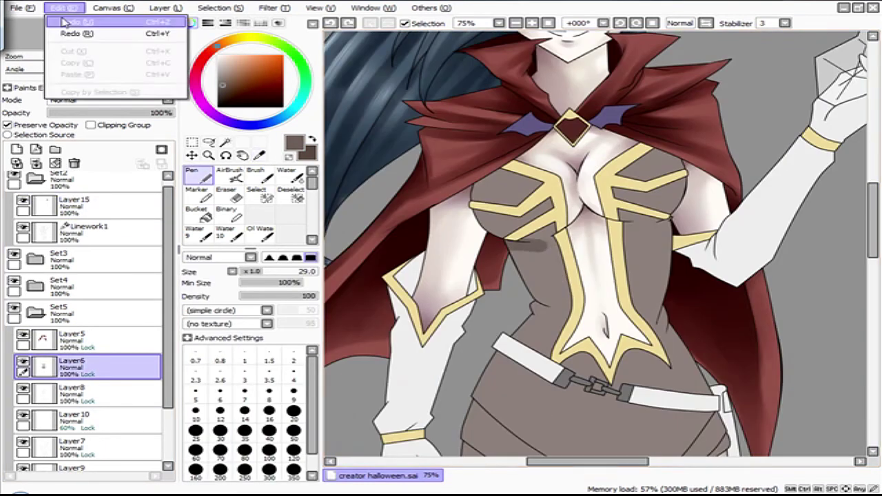
key(Escape)
drag(541, 249, 640, 225)
mouse_move(482, 179)
mouse_down()
mouse_move(492, 227)
mouse_move(689, 192)
mouse_move(536, 306)
mouse_up()
Shade the folds of the shorts in grey-brown and lay a darker brown patch on their front with the Pen at size 29.
scroll(534, 289, down, 3)
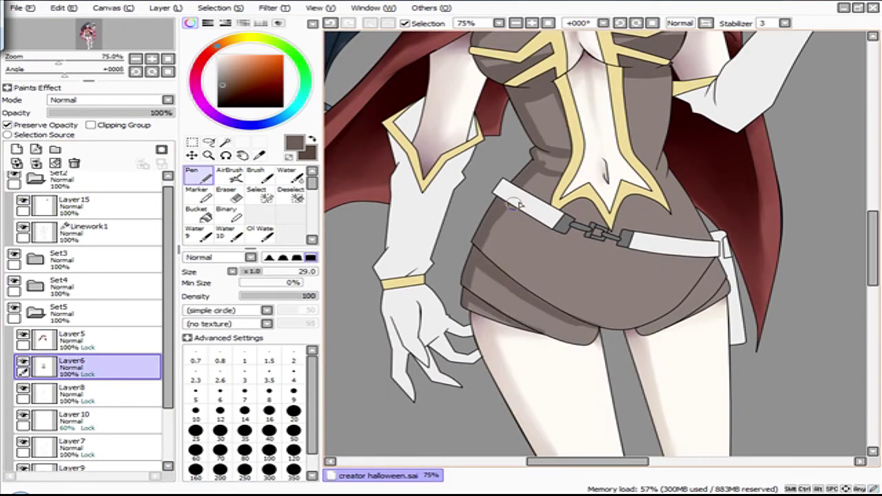
drag(584, 283, 624, 293)
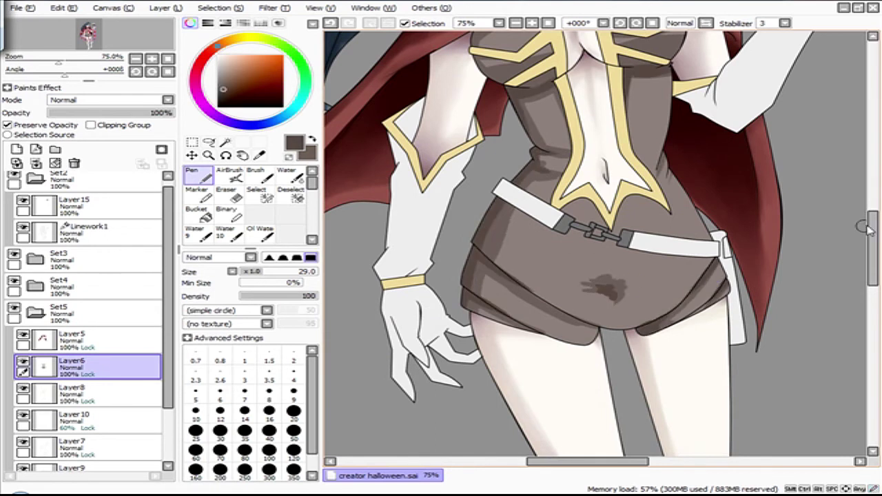
scroll(647, 168, up, 3)
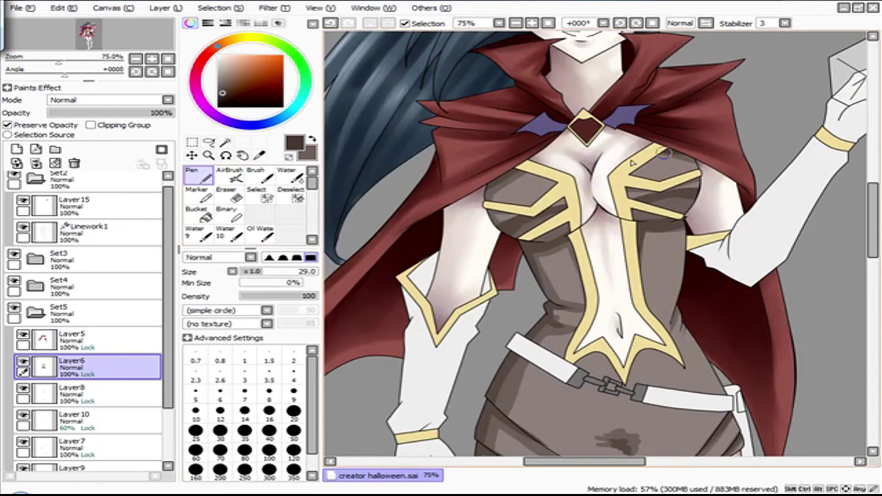
Darken the patch on the front of the shorts and blend the corset and shorts shadows with the Brush at sizes 25 and 30.
scroll(637, 224, down, 3)
drag(618, 302, 627, 313)
key(b)
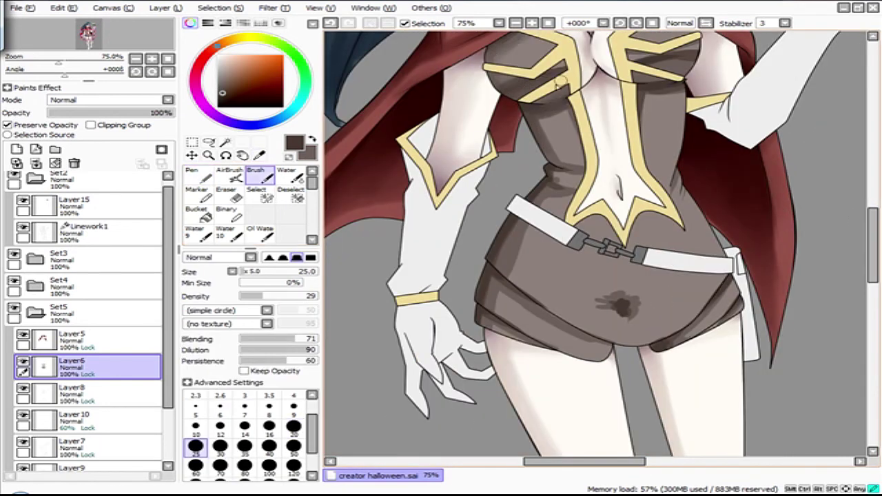
key(bracketright)
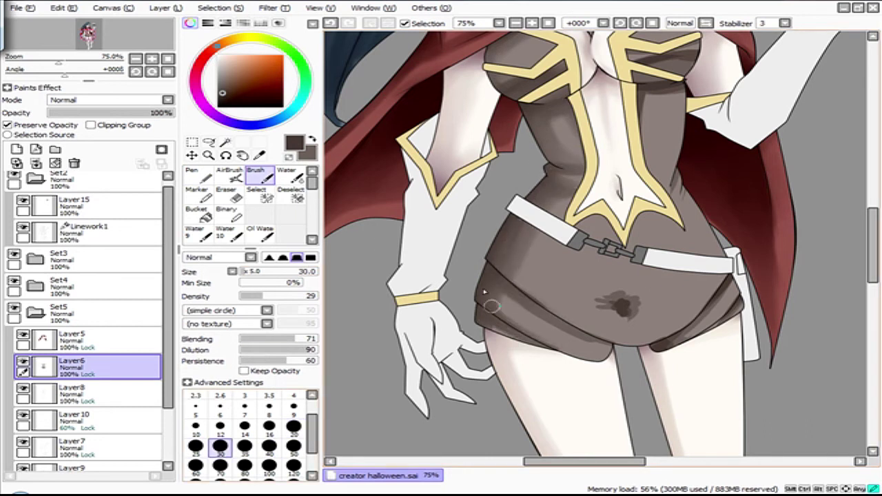
mouse_move(599, 303)
mouse_down()
mouse_move(623, 310)
mouse_move(516, 268)
mouse_move(726, 281)
mouse_up()
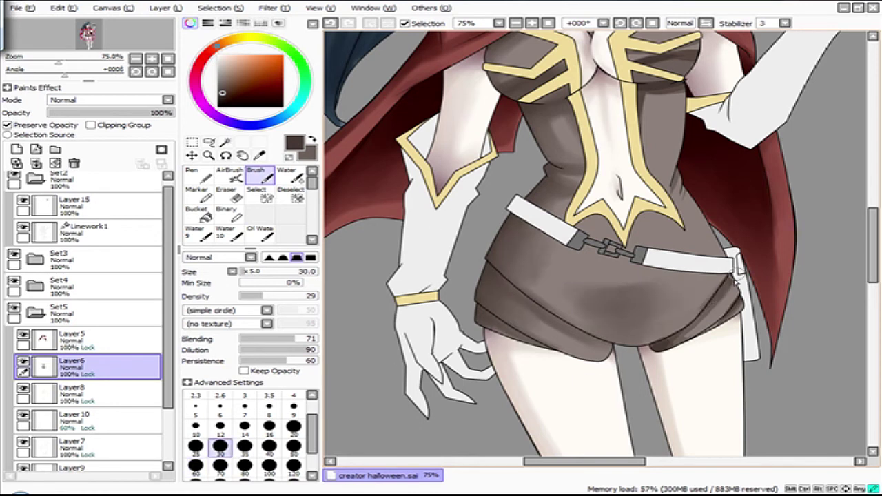
scroll(640, 180, up, 3)
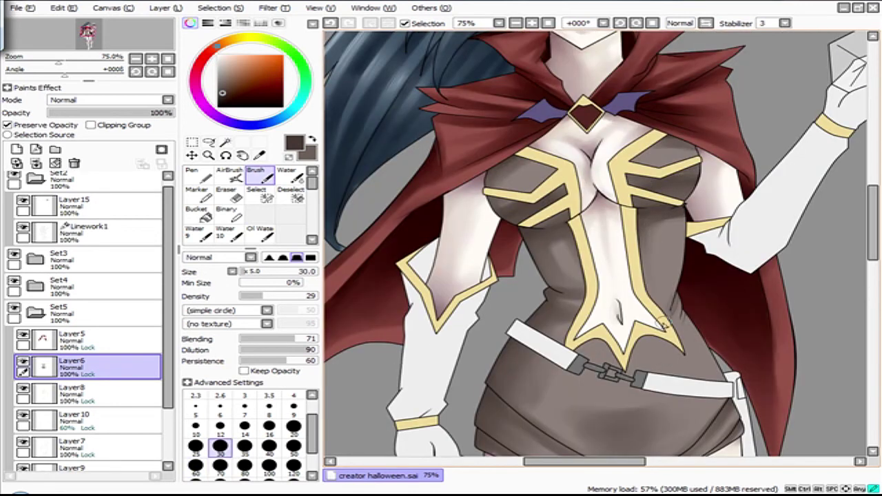
Add very dark brown shadows to the corset's bust and waist with the Pen at size 29 and soften them with the Brush at 30.
key(n)
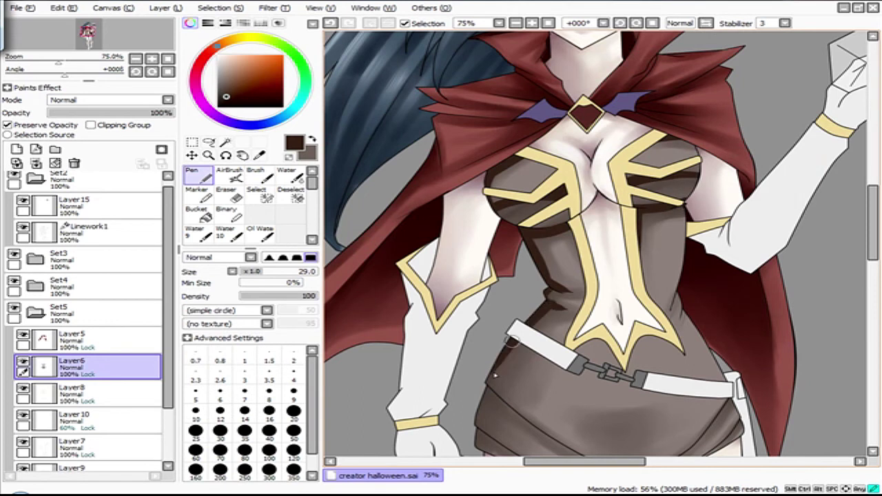
key(b)
drag(508, 202, 577, 217)
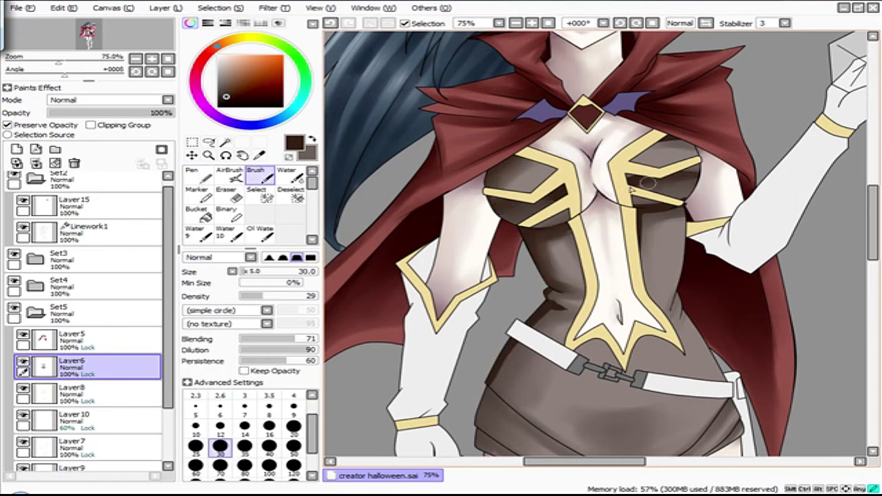
Paint very dark brown shadows along the shorts' side and hem folds with the Pen at size 20 and blend with the Brush at 30.
scroll(692, 196, down, 4)
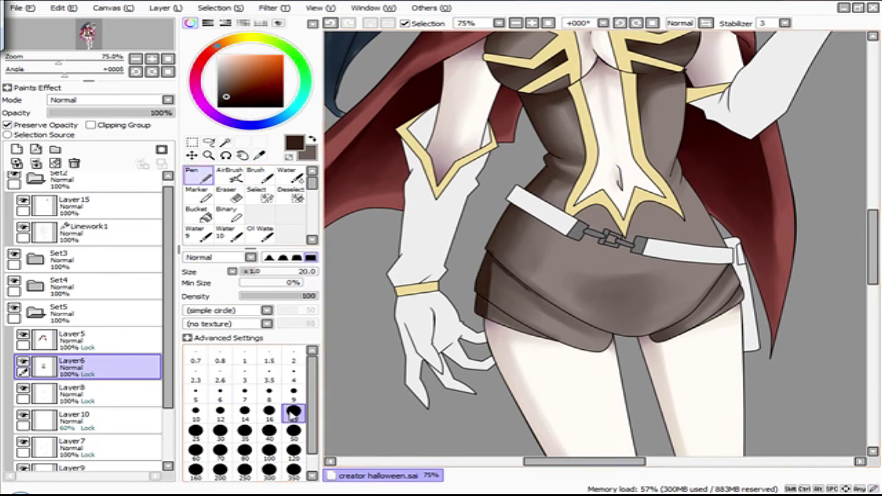
drag(496, 269, 586, 321)
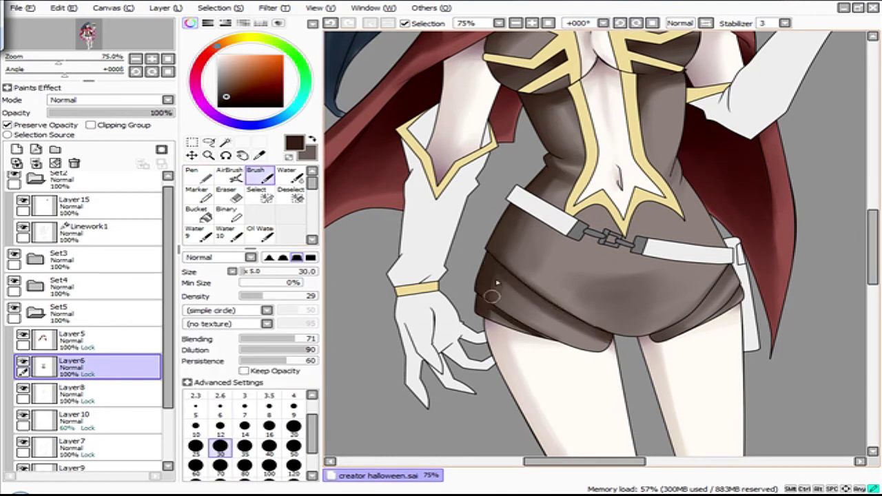
key(n)
key(b)
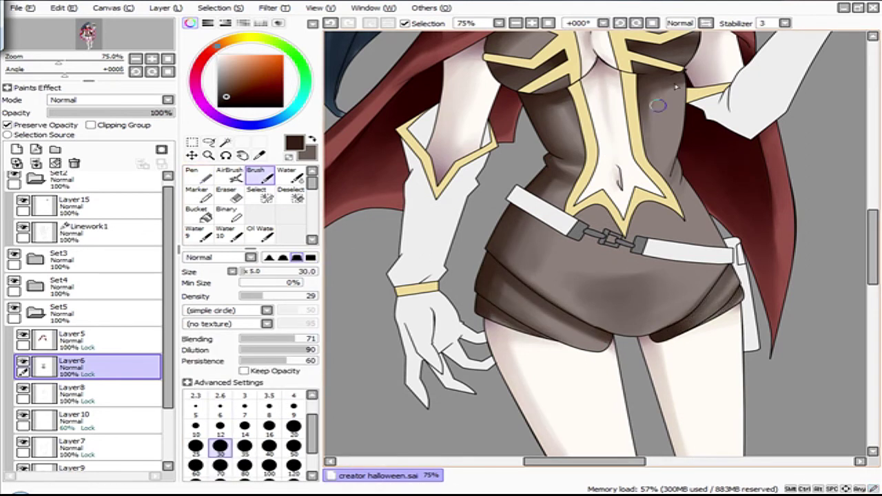
Refine the dark shadows around the corset's waist and the belt with the Brush at size 20.
key(n)
key(b)
click(293, 427)
key(n)
key(b)
drag(520, 207, 646, 163)
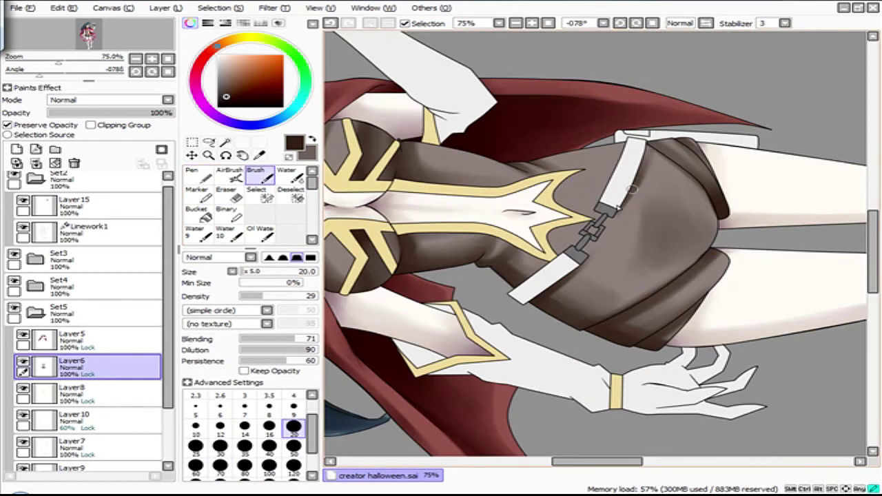
key(Home)
Add a layer clipped to Layer6 and draw fine dashed texture lines over the corset and shorts with the Marker at size 8.
key(ctrl+shift+n)
key(m)
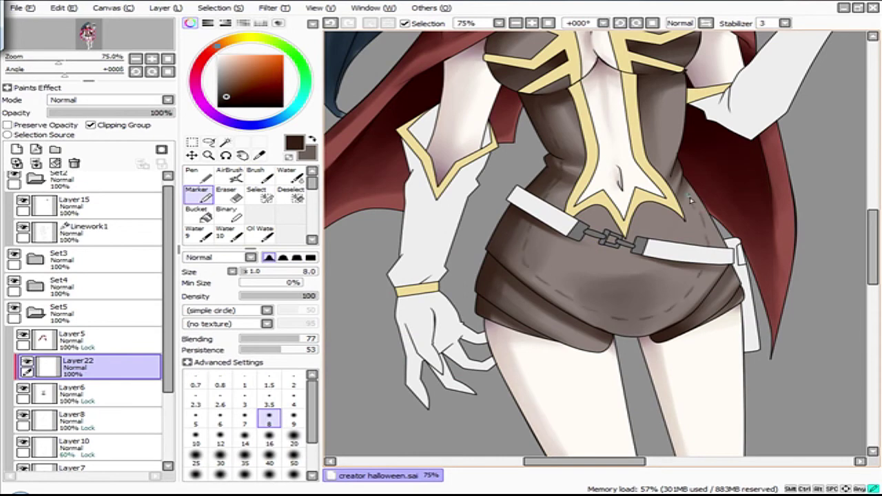
scroll(704, 220, up, 3)
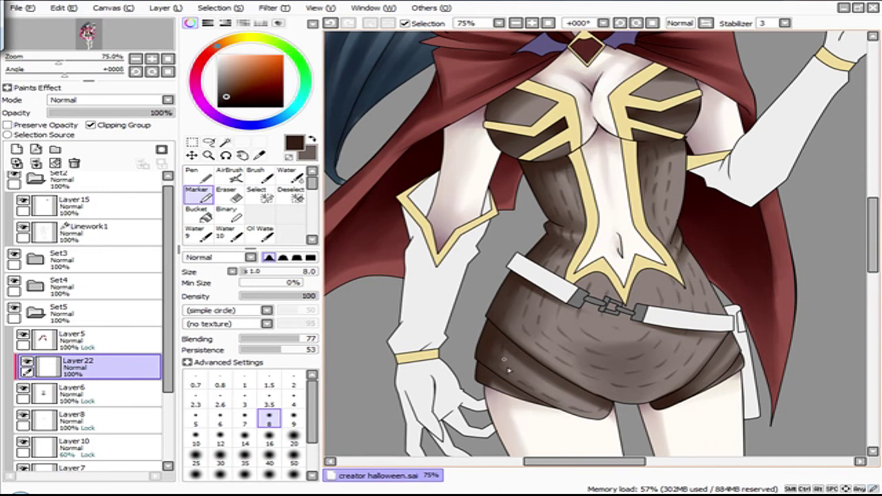
Set Layer22 to Multiply and build the dashes into curved stripes across the bust, corset and shorts with the Marker at size 8.
click(107, 100)
click(114, 153)
click(107, 99)
click(110, 117)
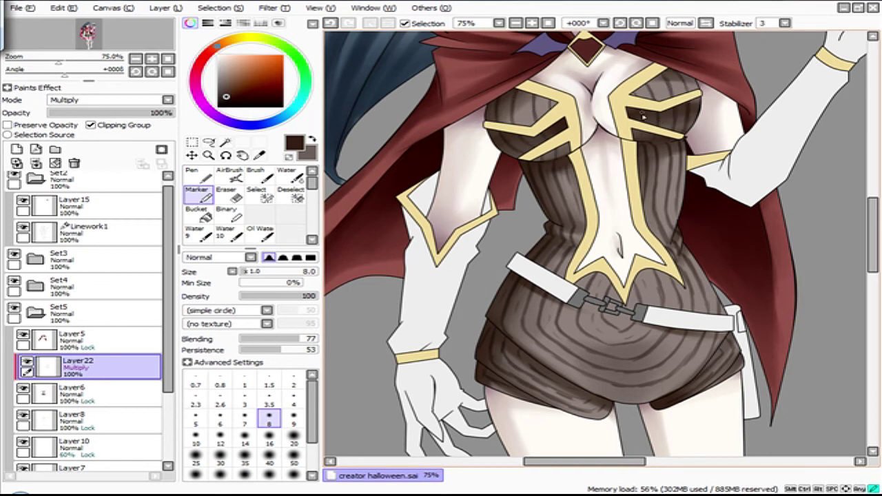
Lower Layer22's opacity to 54% and use Hue and Saturation to shift the corset towards purple and the cape towards a stronger red.
click(208, 155)
click(88, 394)
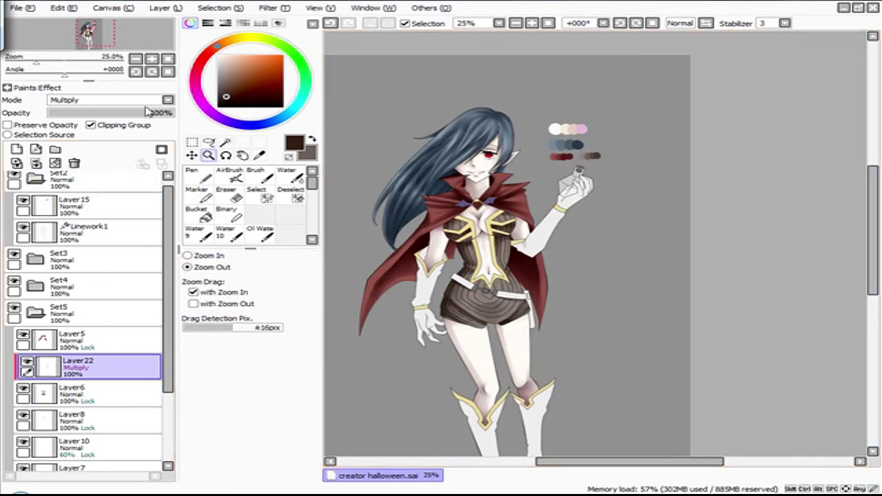
key(ctrl+u)
click(241, 101)
click(88, 341)
key(ctrl+u)
click(241, 102)
Sample the trim's pale gold from Layer8 and choose a darker gold for shading on Layer15 with the Pen.
click(103, 419)
click(134, 209)
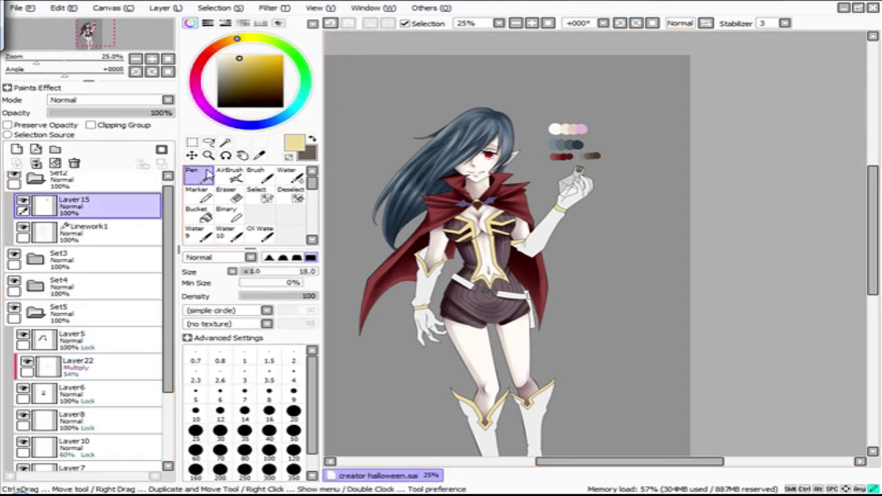
click(241, 62)
Block in darker gold shadows on the boot, corset and cuff trim on Layer8 with the Pen at sizes 43 and 21.
click(208, 155)
click(88, 419)
click(433, 310)
click(433, 309)
click(198, 173)
drag(433, 310, 490, 295)
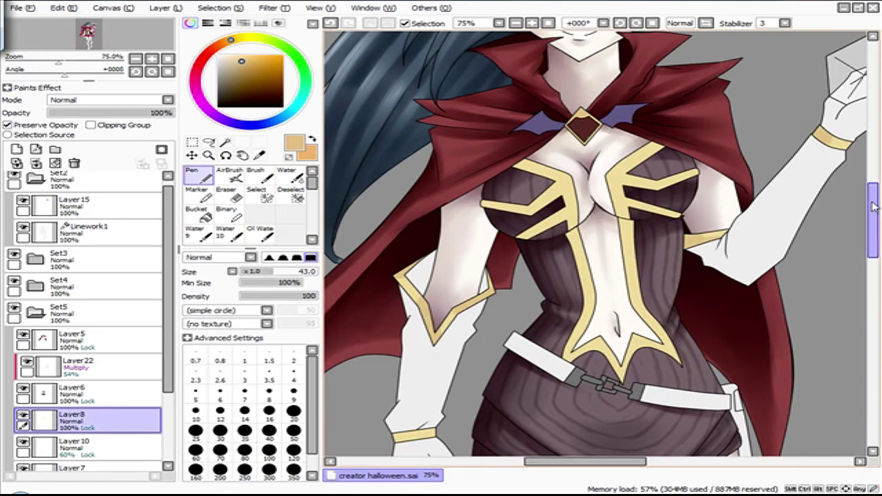
scroll(606, 372, down, 5)
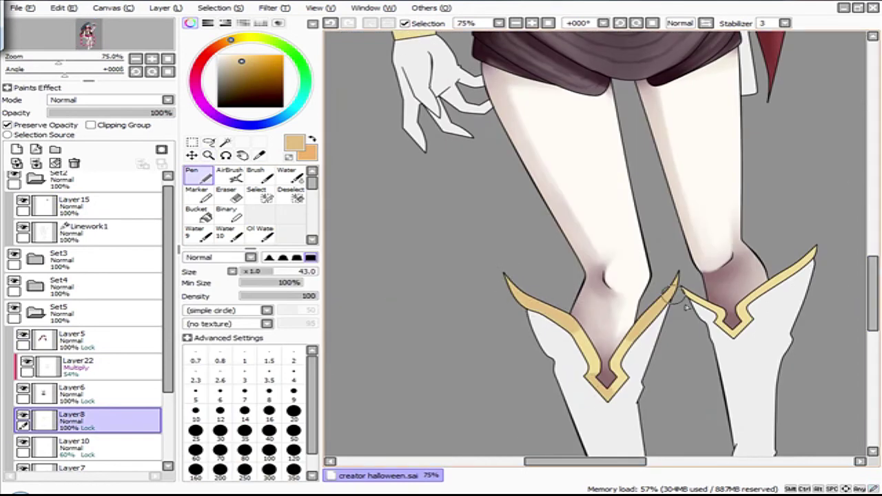
scroll(579, 303, up, 5)
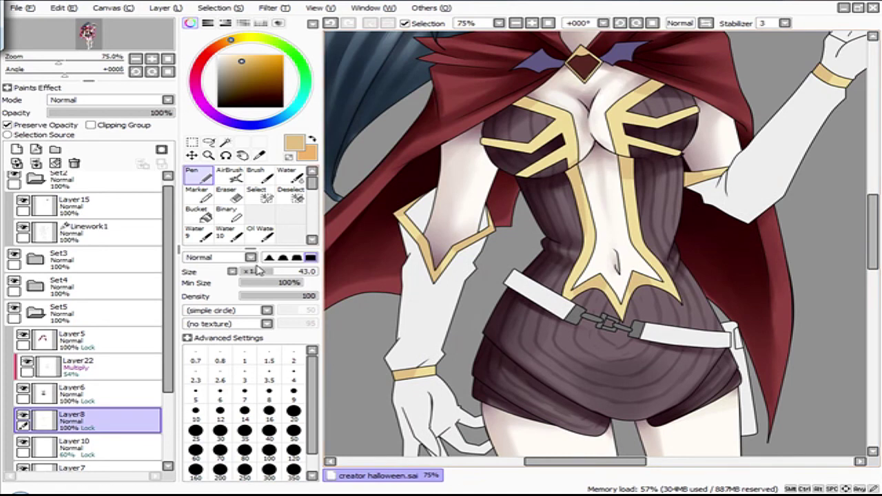
key(n)
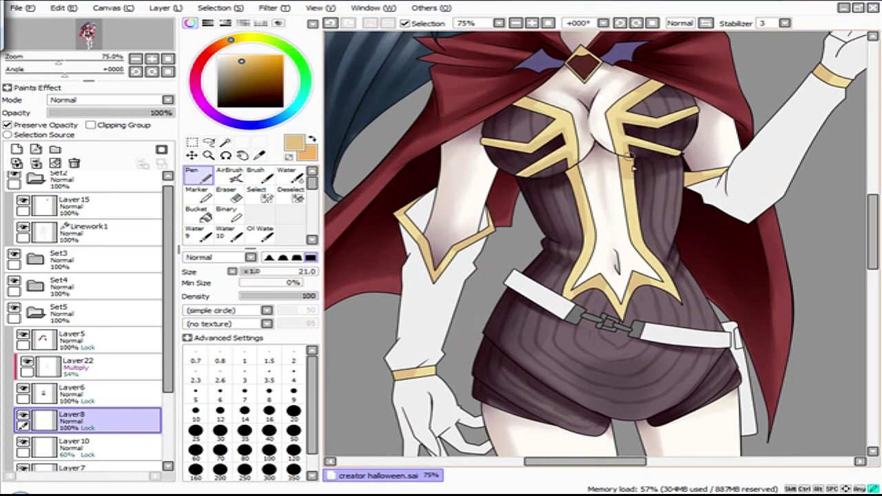
Layer orange shadows over the gold corset and boot trim with the Pen at size 21 and blend them with the Brush at 25.
click(313, 141)
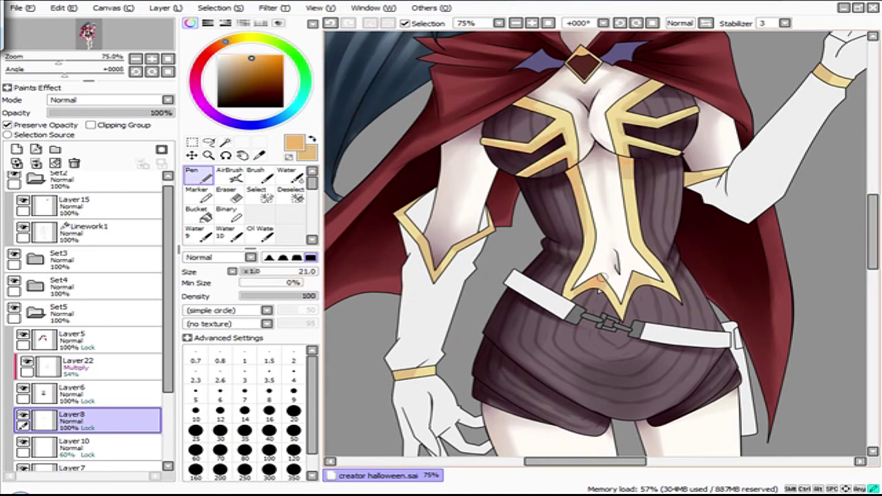
scroll(828, 265, down, 5)
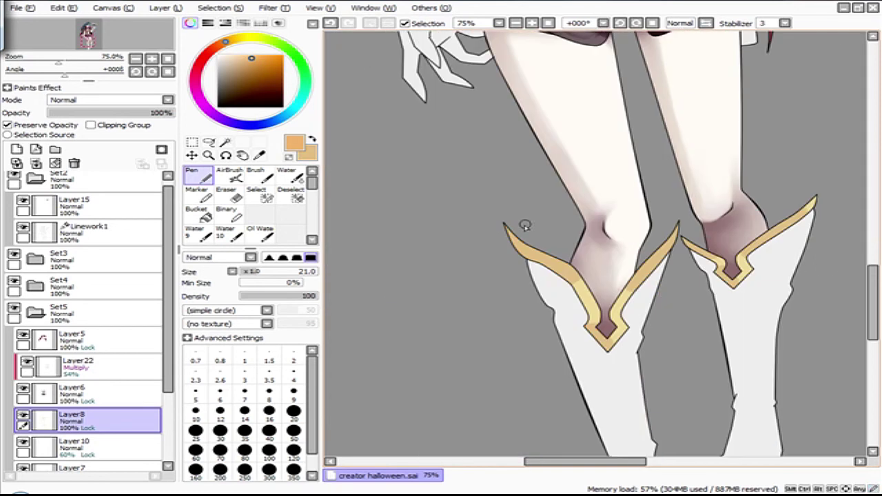
key(b)
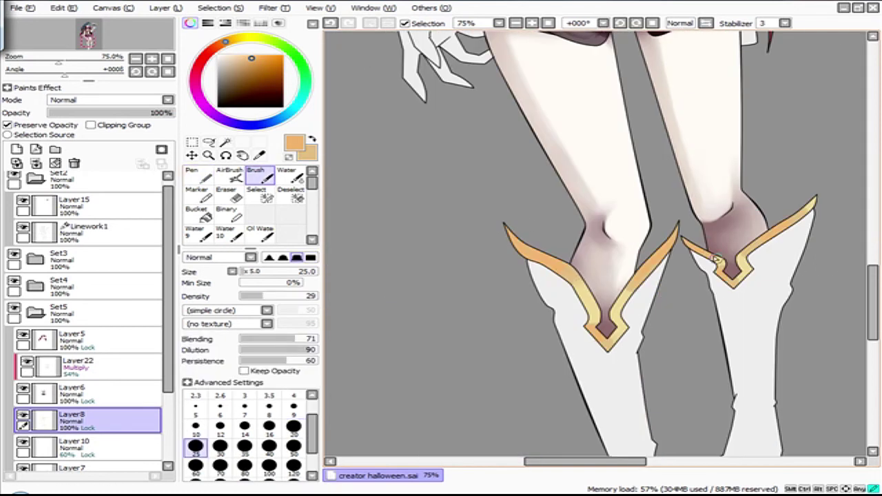
scroll(713, 246, up, 5)
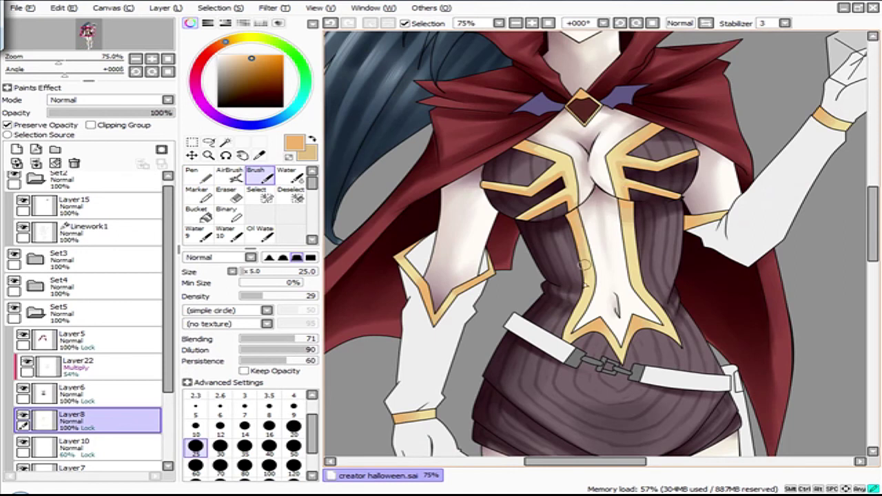
Deepen the gold trim's shadows in brownish orange with the Pen at size 21 and smooth them with the Brush at 25.
key(n)
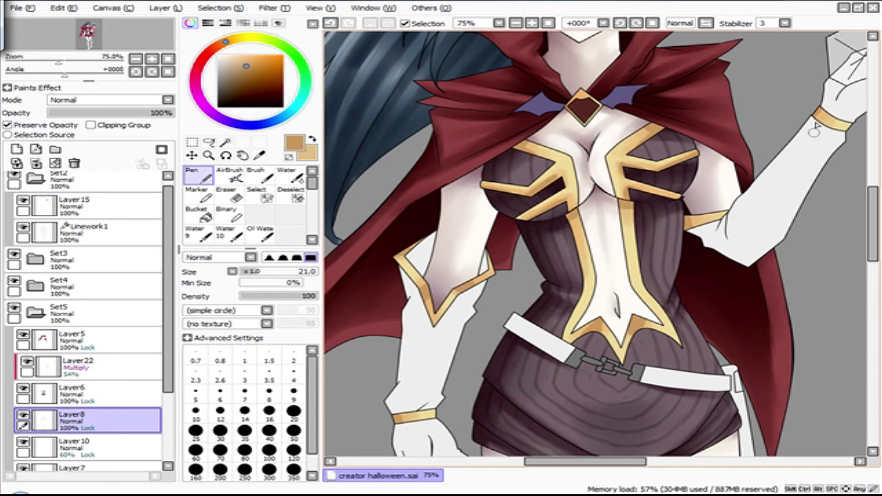
scroll(604, 342, down, 5)
key(b)
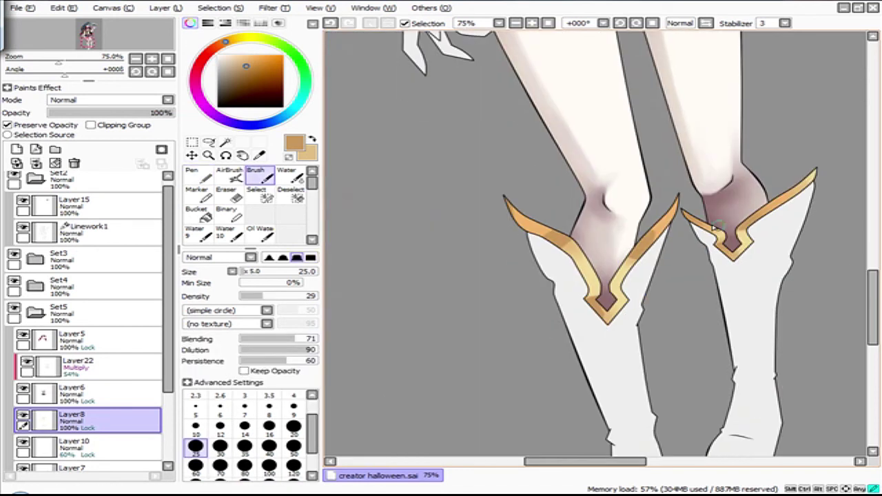
scroll(589, 303, up, 5)
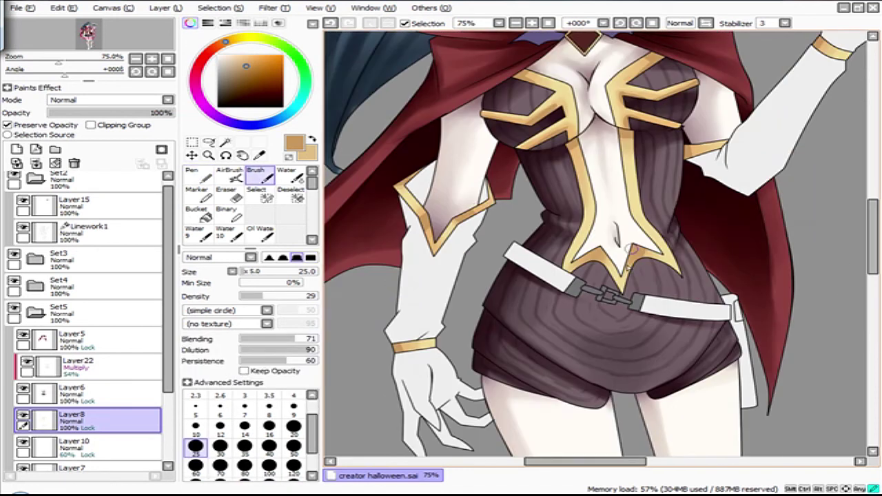
scroll(564, 255, up, 2)
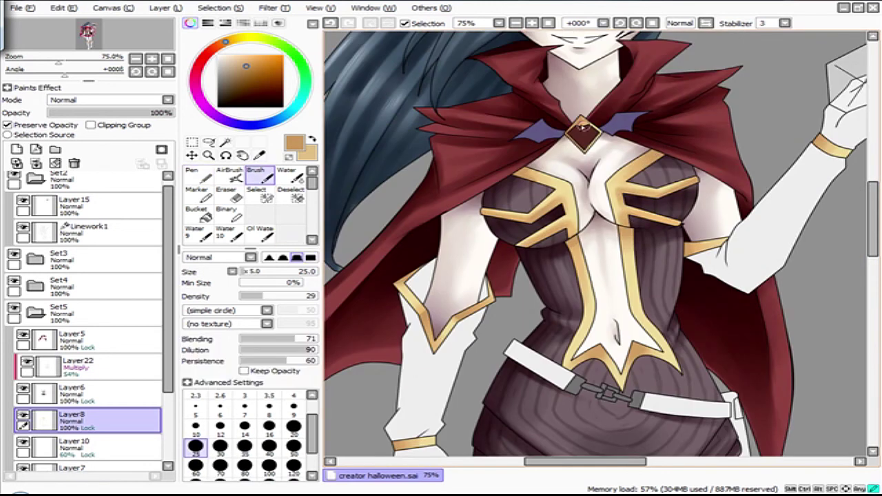
Add a layer clipped to Layer8 and paint pale cream highlights on the gold trim with the Pen at size 21 and Brush at 25.
key(ctrl+shift+n)
key(n)
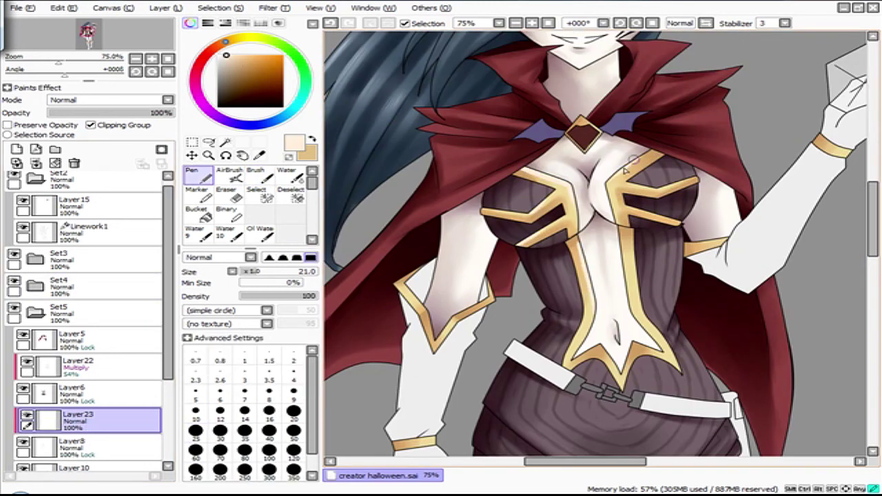
scroll(858, 250, down, 6)
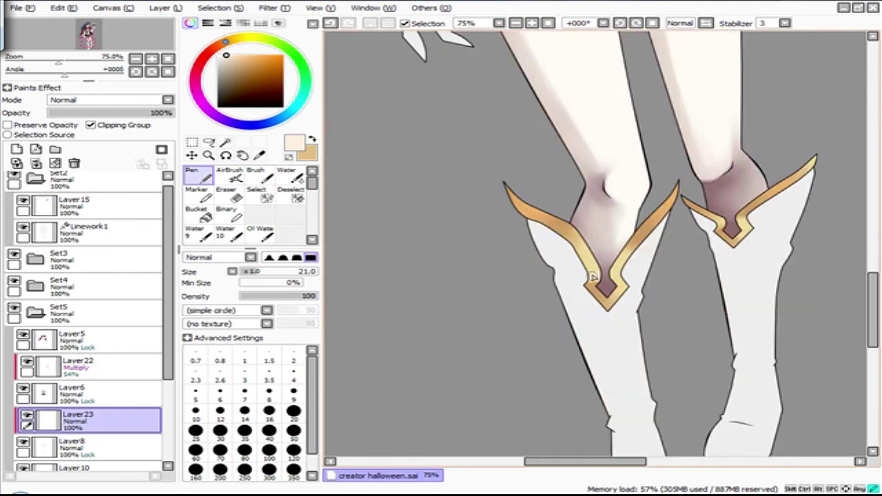
key(b)
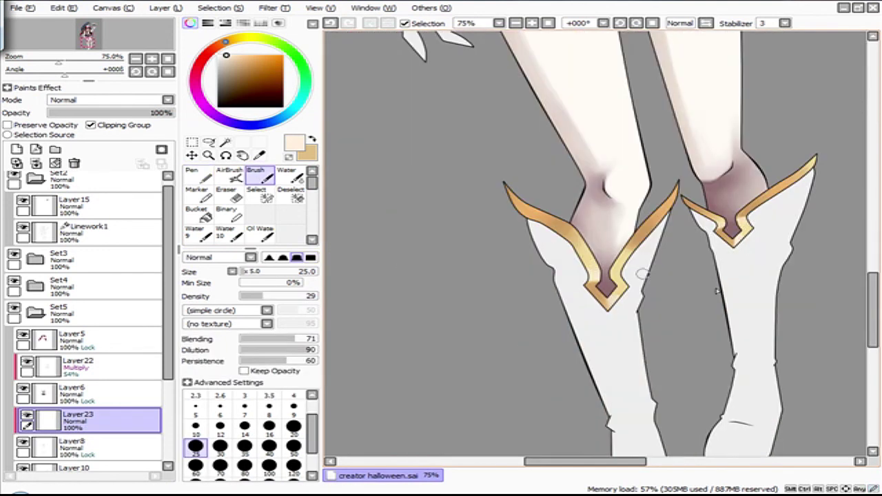
scroll(592, 267, up, 6)
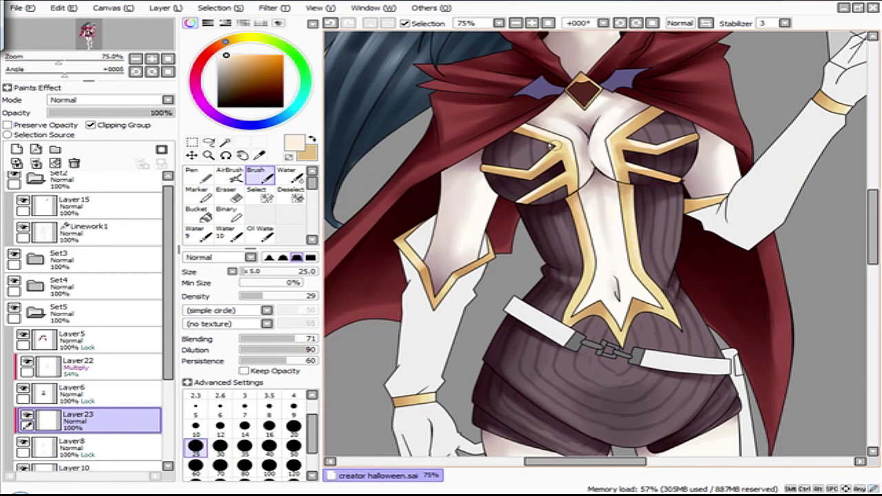
Adjust the hue and saturation of Layer8 to make the gold trim brighter and more vivid.
click(75, 444)
key(ctrl+u)
drag(203, 43, 233, 76)
click(240, 101)
key(ctrl+y)
drag(276, 27, 283, 31)
click(299, 89)
Block in light grey shadows on the lowered glove and the belt on Layer7 with the Pen at size 23.
scroll(551, 241, down, 2)
drag(551, 310, 551, 173)
scroll(90, 311, down, 3)
click(76, 390)
ctrl+click(461, 158)
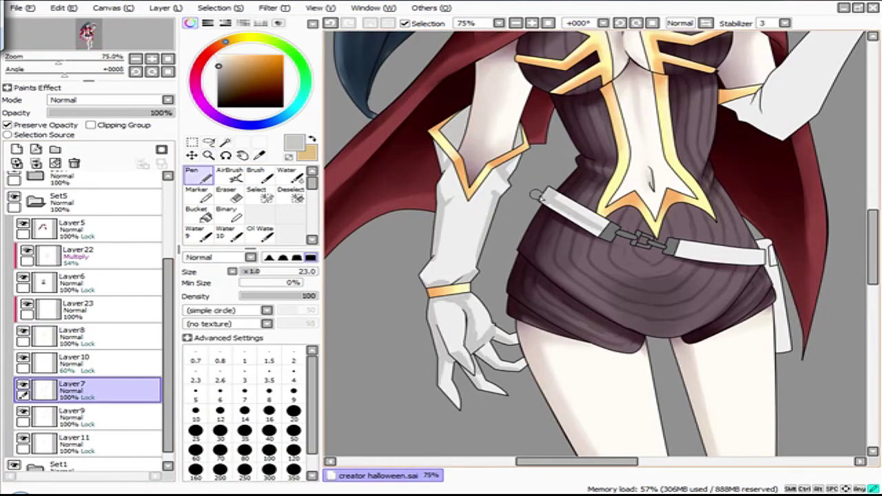
Undo the last stroke and shade the raised glove's elbow and forearm in light grey with the Pen at size 23.
scroll(534, 197, up, 1)
scroll(613, 289, up, 3)
key(ctrl+z)
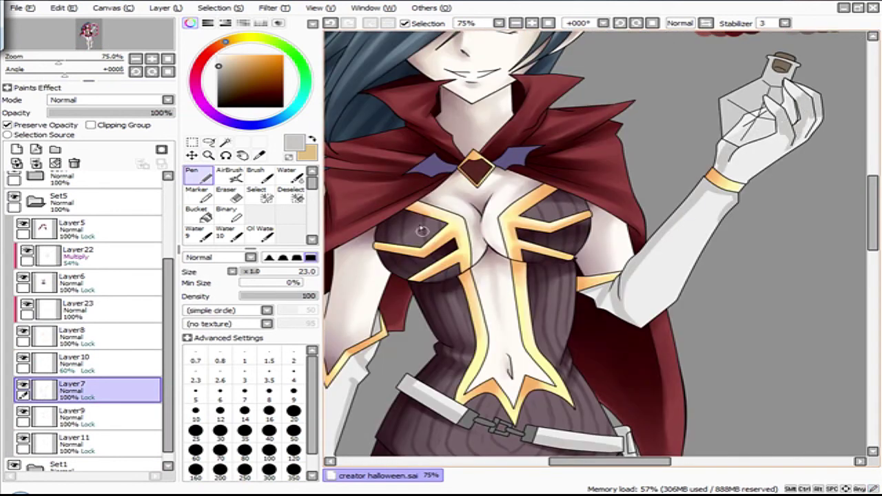
drag(609, 277, 616, 286)
scroll(689, 172, down, 4)
scroll(483, 137, left, 2)
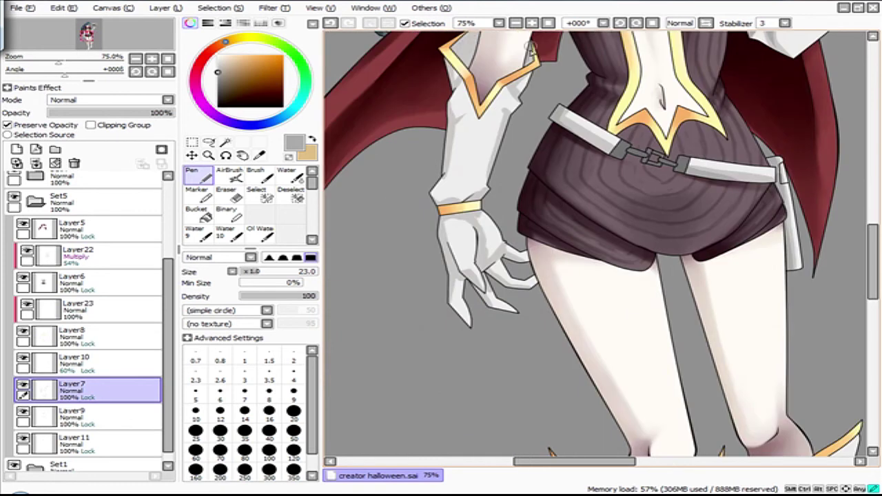
Shade the white boots with grey along their sides and ankle creases on Layer7 with the Pen.
scroll(593, 241, down, 5)
mouse_move(606, 179)
mouse_down()
mouse_move(623, 282)
mouse_move(648, 292)
mouse_move(692, 345)
mouse_move(634, 396)
mouse_up()
scroll(653, 301, down, 3)
scroll(606, 310, right, 2)
drag(689, 55, 658, 214)
scroll(658, 214, up, 2)
mouse_move(717, 210)
mouse_down()
mouse_move(689, 313)
mouse_move(657, 365)
mouse_up()
Add darker grey shadows along the boots' inner edges and ankle creases on Layer7 with the Pen at size 24.
alt+click(724, 319)
mouse_move(664, 131)
mouse_down()
mouse_move(678, 277)
mouse_move(699, 352)
mouse_up()
scroll(689, 310, down, 3)
key(bracketleft)
mouse_move(482, 69)
mouse_down()
mouse_move(554, 248)
mouse_move(545, 379)
mouse_up()
scroll(748, 305, up, 5)
mouse_move(365, 55)
mouse_down()
mouse_move(356, 81)
mouse_move(335, 236)
mouse_move(344, 322)
mouse_up()
scroll(857, 259, down, 10)
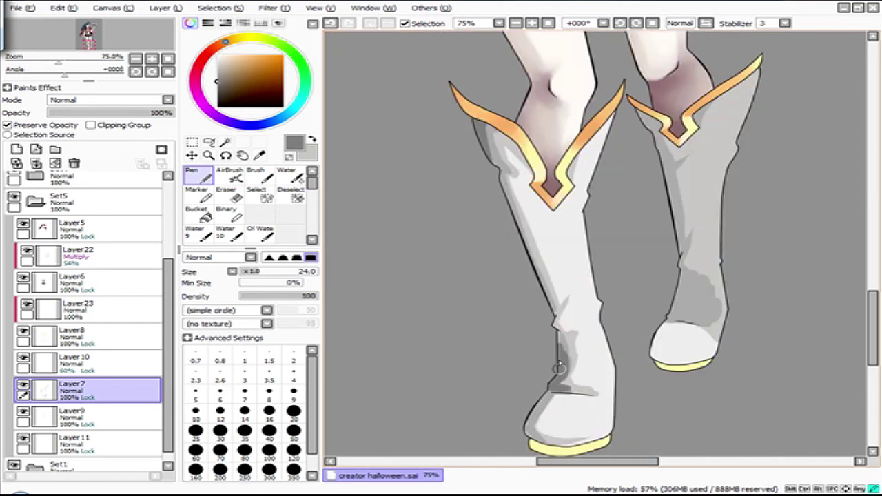
Darken the shadows between the raised glove's fingers and blend the glove's shading with the Brush at size 25.
scroll(869, 252, up, 7)
scroll(870, 251, up, 6)
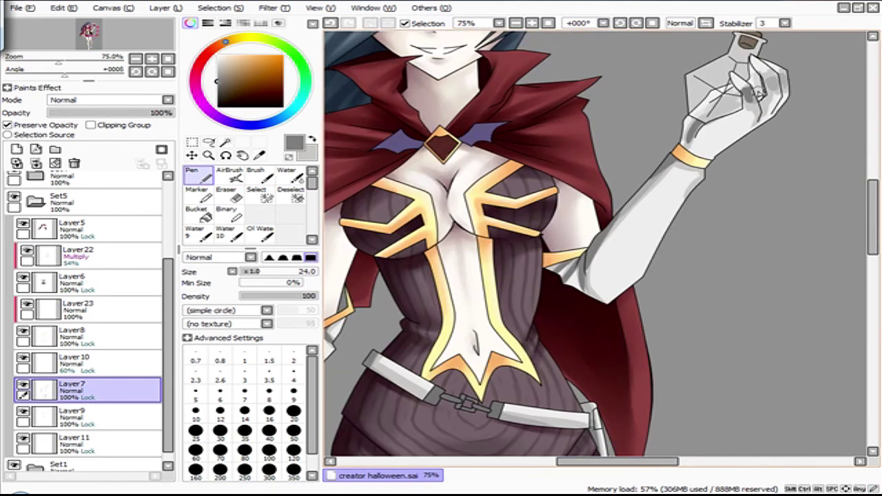
key(b)
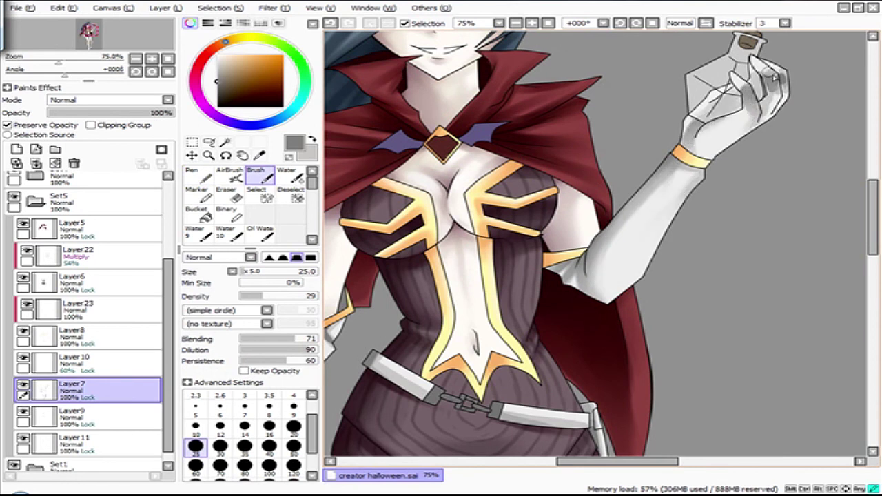
key(x)
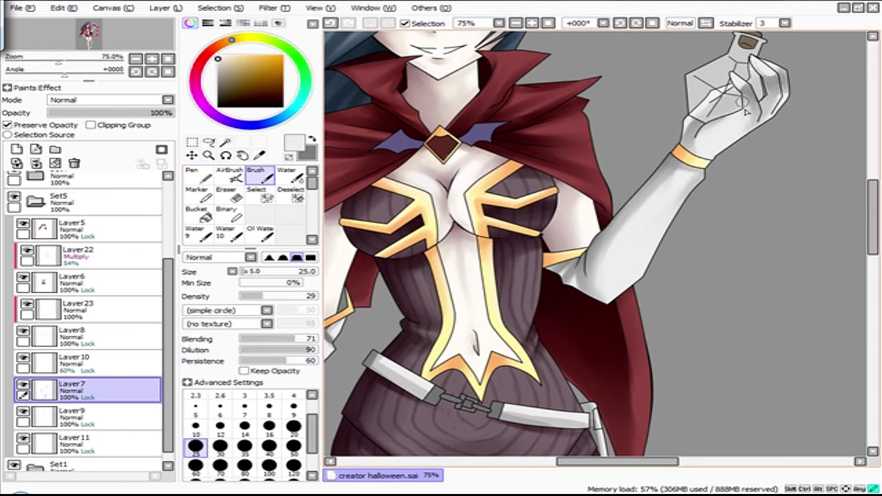
key(x)
Blend the grey shading on the belt and the lowered glove with the Brush at size 25.
scroll(599, 260, down, 5)
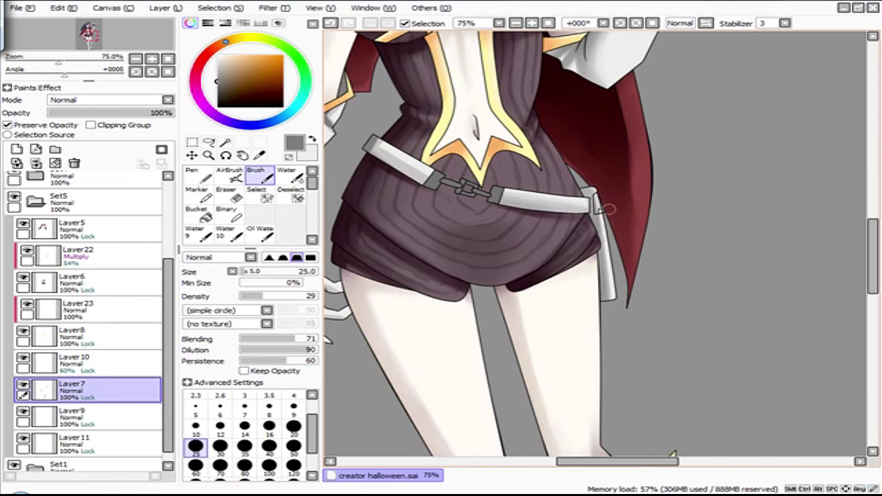
drag(614, 460, 575, 460)
drag(483, 210, 443, 143)
drag(432, 250, 440, 309)
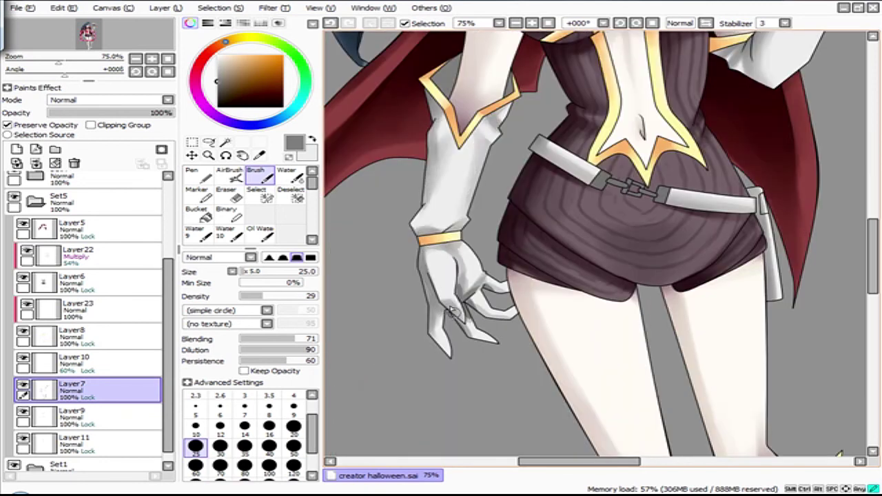
Blend the grey shadows along both boots' shafts and ankles, enlarging the Brush to size 45.
scroll(515, 319, down, 5)
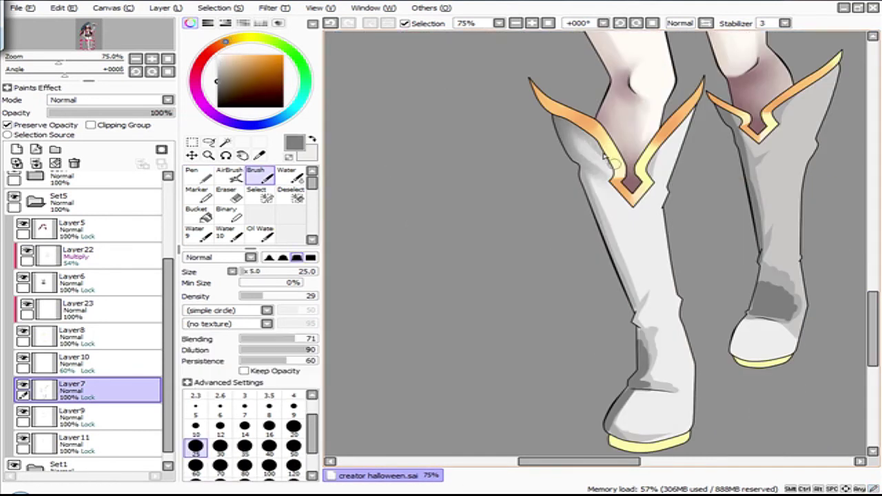
drag(587, 175, 634, 300)
scroll(650, 354, down, 3)
key(bracketright)
key(bracketright)
key(bracketright)
key(bracketright)
mouse_move(662, 248)
mouse_down()
mouse_move(620, 344)
mouse_move(689, 338)
mouse_up()
drag(751, 241, 797, 225)
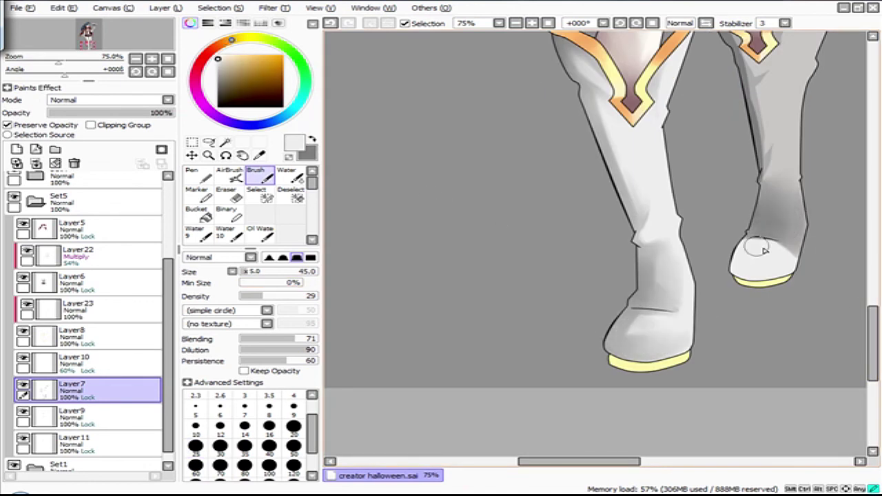
Smooth the grey shading on the rear boot's upper shaft with the Brush at size 40.
scroll(847, 292, up, 5)
key(bracketleft)
drag(744, 220, 754, 310)
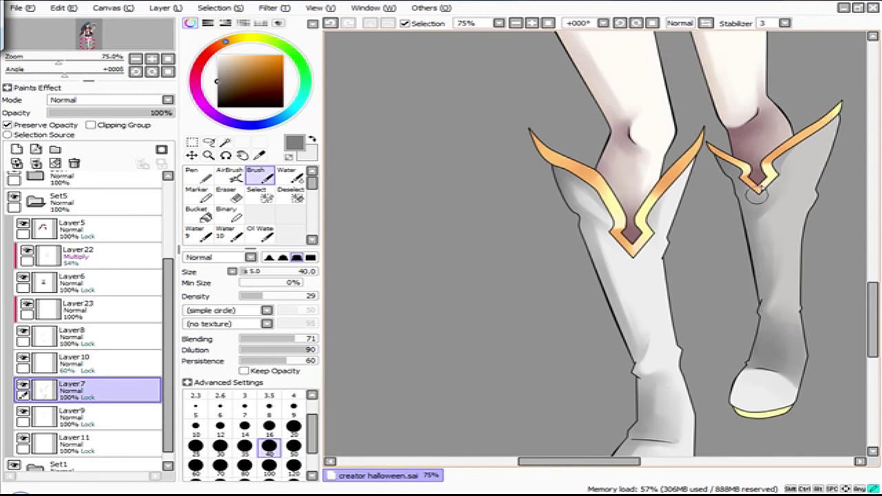
Fill the lowered glove's cuff interior and the rear boot's ankle with dark grey using the Pen, and blend the ankle with the Brush at size 40.
scroll(451, 217, up, 10)
scroll(451, 217, down, 3)
key(n)
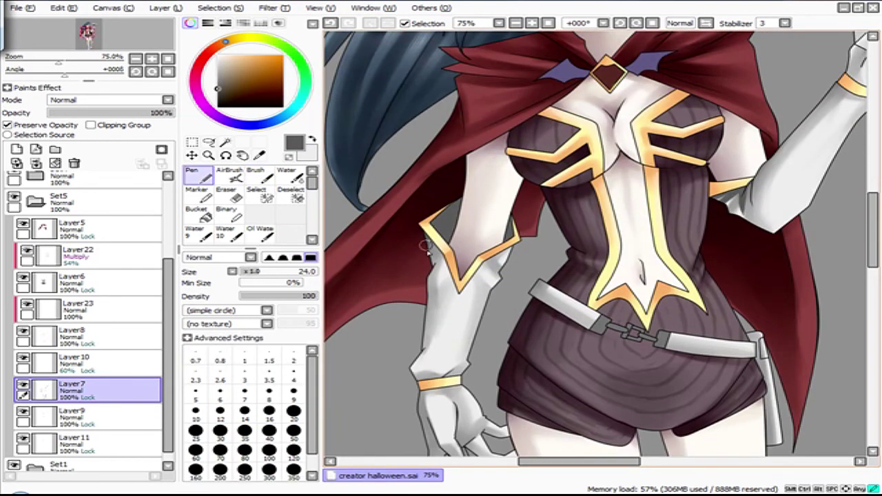
scroll(553, 214, down, 10)
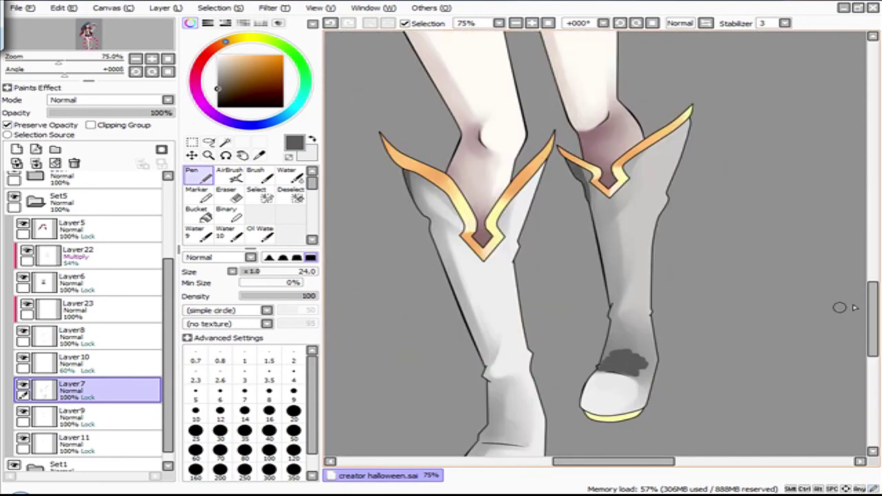
scroll(418, 217, down, 4)
scroll(418, 218, left, 6)
key(b)
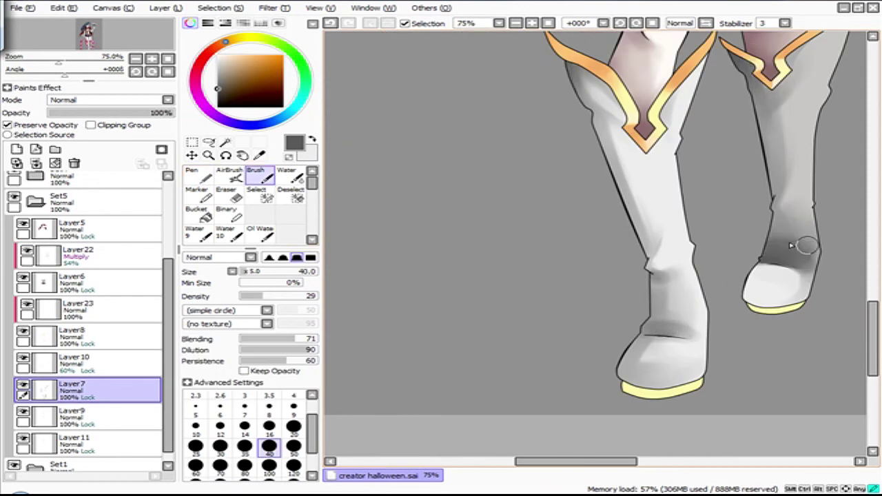
Deepen and blend the dark grey shadows on the lowered and raised gloves with the Brush at size 25.
scroll(799, 254, up, 10)
key(bracketleft)
key(bracketleft)
key(bracketleft)
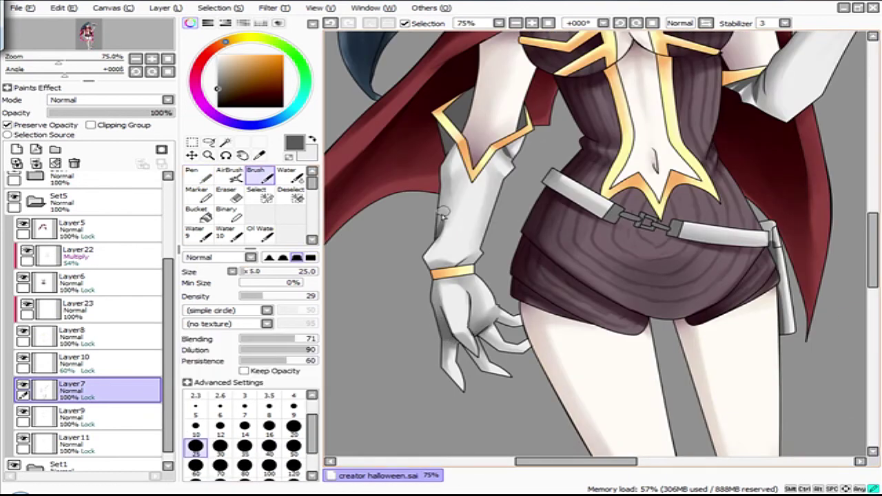
scroll(629, 210, up, 5)
scroll(629, 210, right, 4)
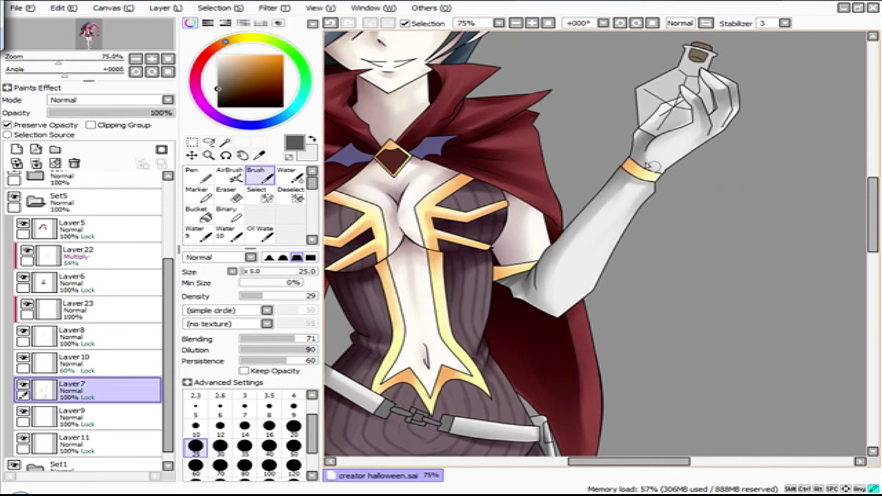
Shade the brooch's bat wings in dark purple on Layer9 with lighter purple accents, using the Pen at size 11 and the Brush at size 12.
click(73, 414)
click(197, 172)
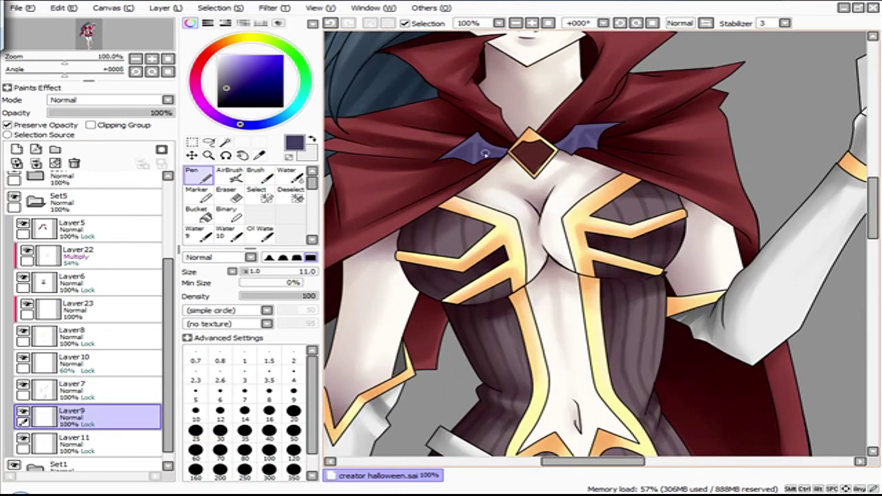
click(315, 150)
key(b)
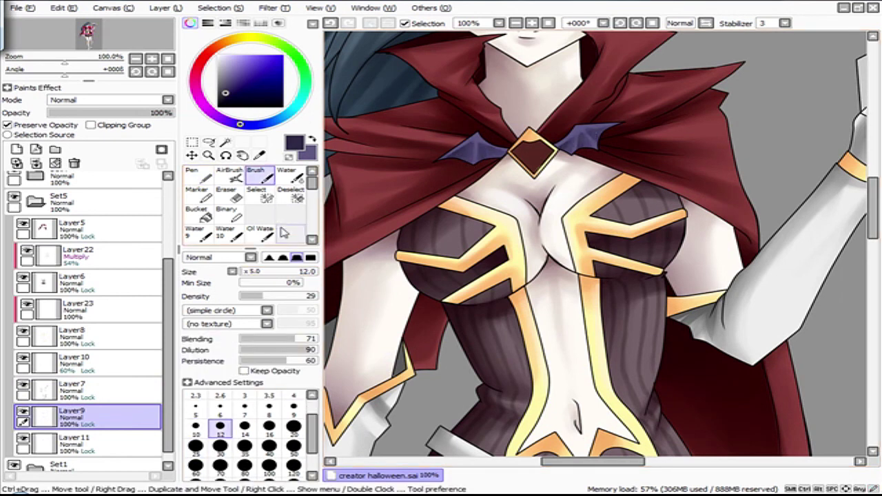
key(n)
key(b)
key(n)
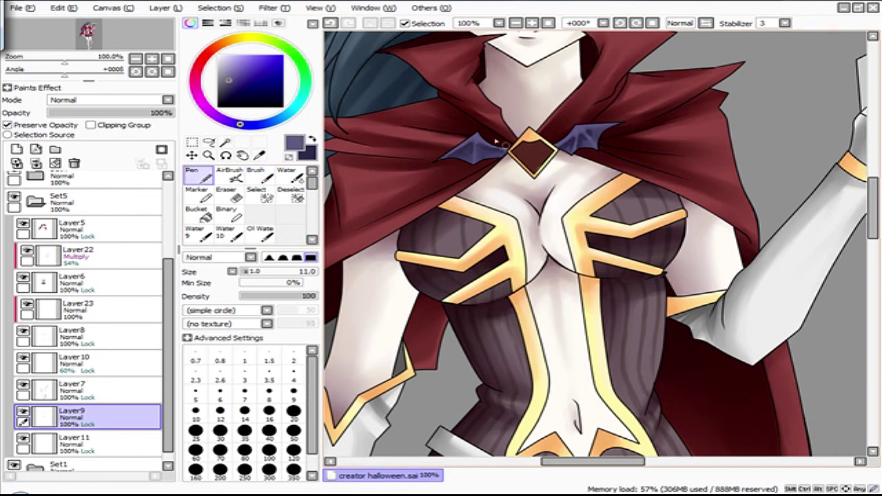
key(b)
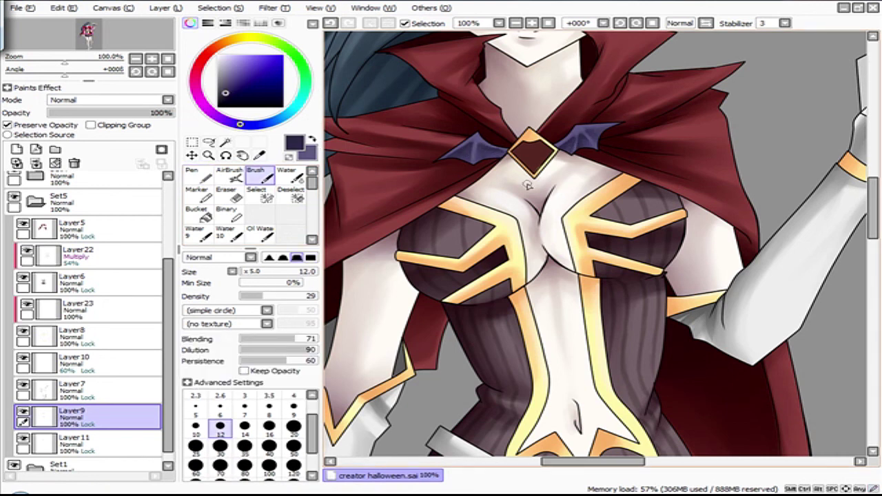
Shade the belt's metal ends and chain links in dark grey on Layer9 with the Pen at size 8 and the Brush at size 20.
key(Page_Down)
key(Page_Down)
key(Page_Down)
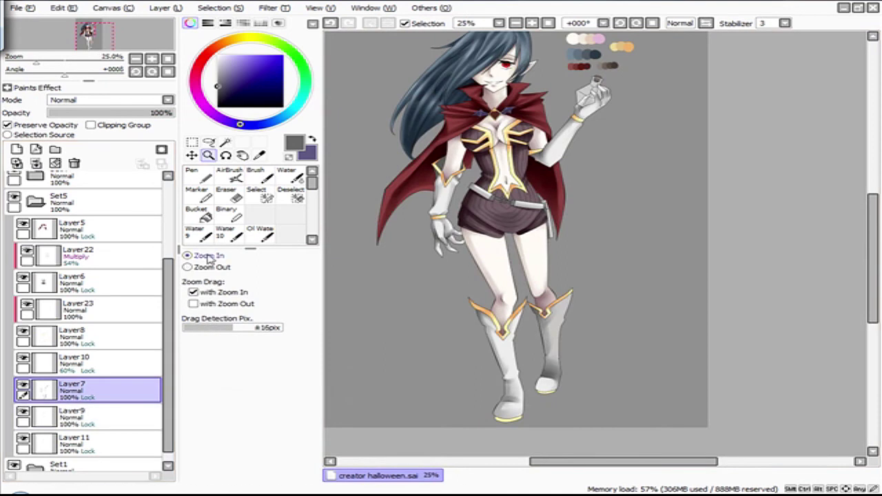
drag(483, 177, 547, 226)
key(n)
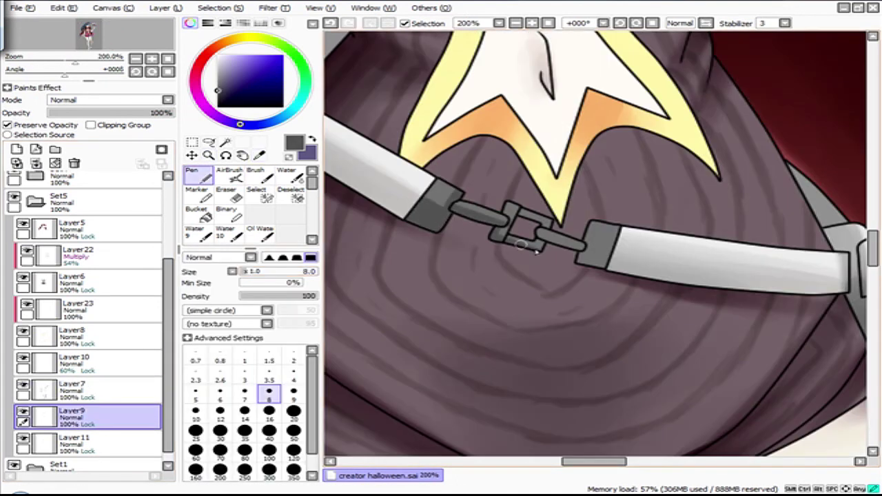
key(b)
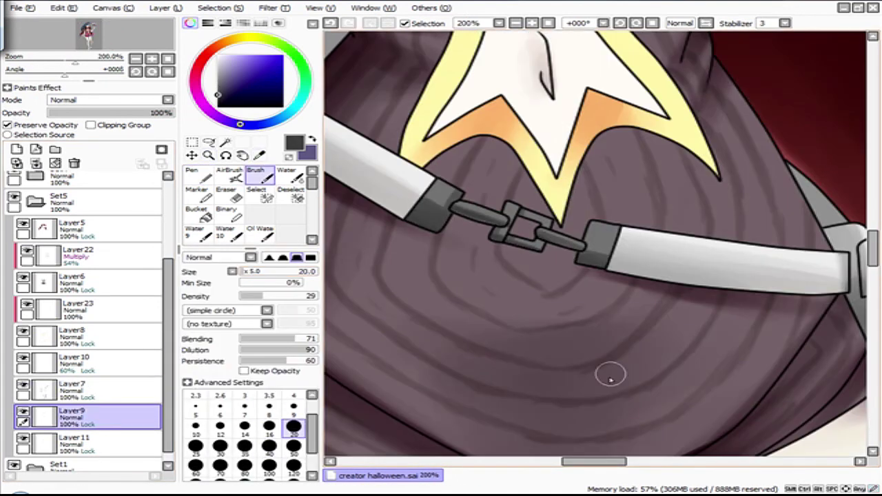
Shade the bottle's cork in dark brown on Layer9 and blend it with the Brush at size 15.
key(n)
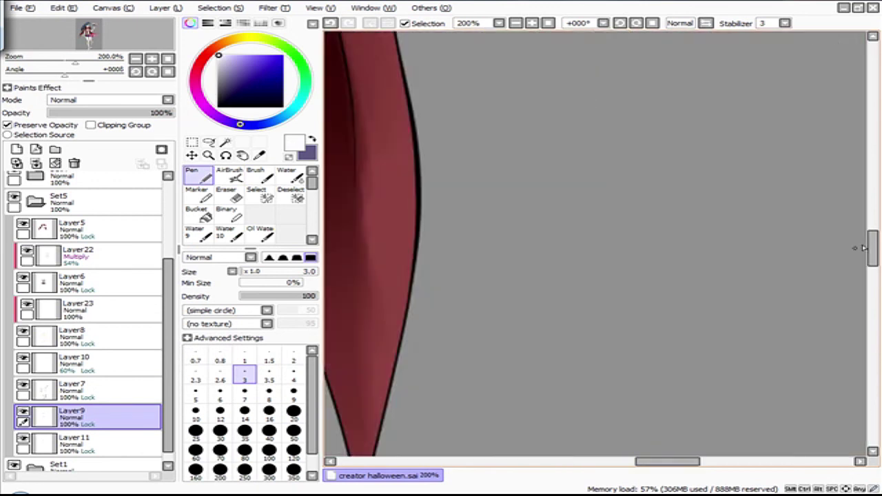
key(b)
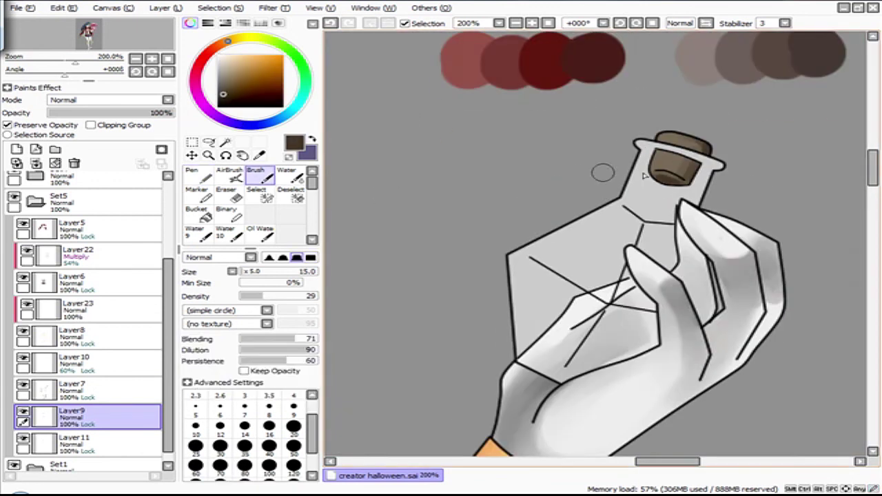
scroll(591, 276, down, 5)
Shade the brooch's gem in very dark red on Layer11 with the Water 10 brush at size 13, undoing the last stroke.
click(73, 441)
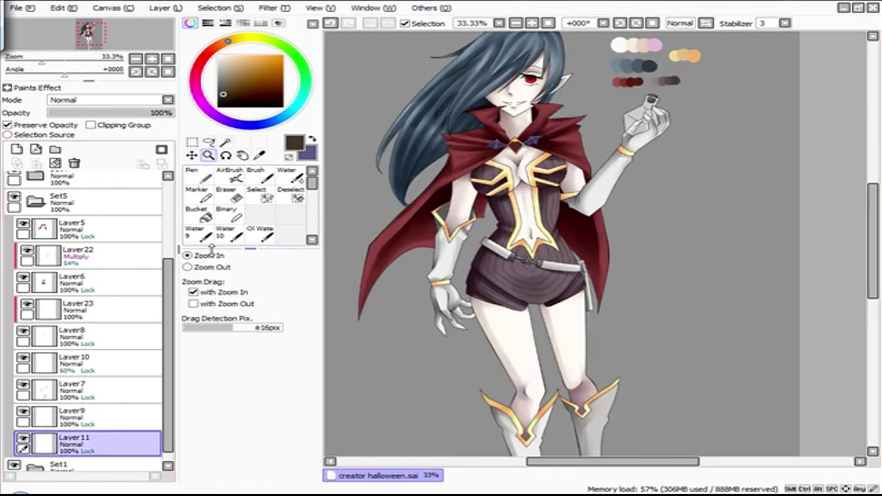
click(72, 334)
scroll(579, 195, up, 5)
key(e)
ctrl+shift+click(525, 168)
key(c)
alt+click(543, 165)
drag(544, 165, 598, 157)
key(ctrl+z)
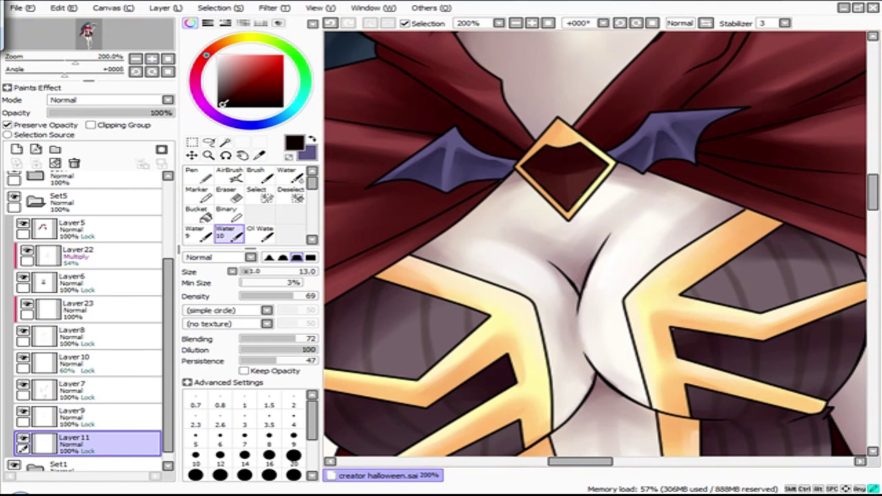
Add a clipped Luminosity layer above Layer11 and draw facet highlights on the brooch's gem with the Pen at size 5.
click(16, 149)
click(90, 124)
click(107, 100)
click(94, 146)
click(192, 174)
alt+click(571, 185)
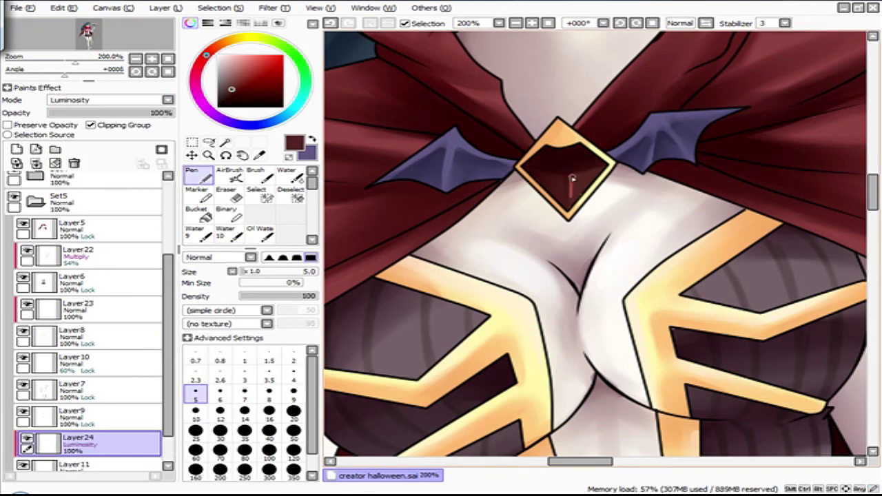
key(b)
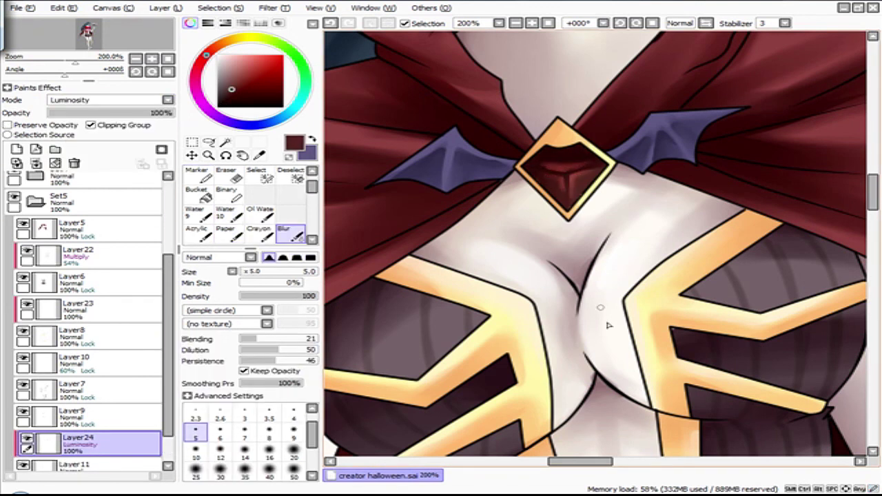
Undo the last blur stroke and add a second clipped Luminosity layer with more highlights on the brooch's gem.
key(ctrl+z)
key(bracketright)
key(bracketright)
key(bracketright)
key(bracketright)
key(bracketright)
click(16, 149)
click(107, 100)
click(128, 142)
mouse_move(555, 178)
mouse_down()
mouse_move(579, 192)
mouse_move(542, 154)
mouse_move(447, 224)
mouse_up()
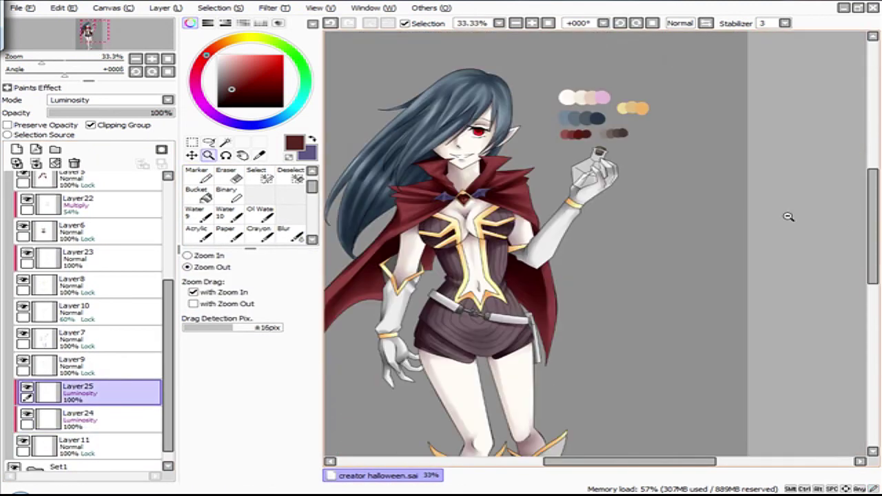
Add a clipped layer above Layer10 and paint red liquid with a darker surface inside the bottle, blending with the Brush at size 15.
key(ctrl+shift+n)
drag(537, 148, 645, 241)
mouse_move(517, 111)
mouse_down()
mouse_move(582, 143)
mouse_move(522, 115)
mouse_move(510, 175)
mouse_move(535, 200)
mouse_move(573, 167)
mouse_move(563, 139)
mouse_move(506, 117)
mouse_move(607, 158)
mouse_up()
alt+click(503, 117)
alt+click(510, 124)
key(b)
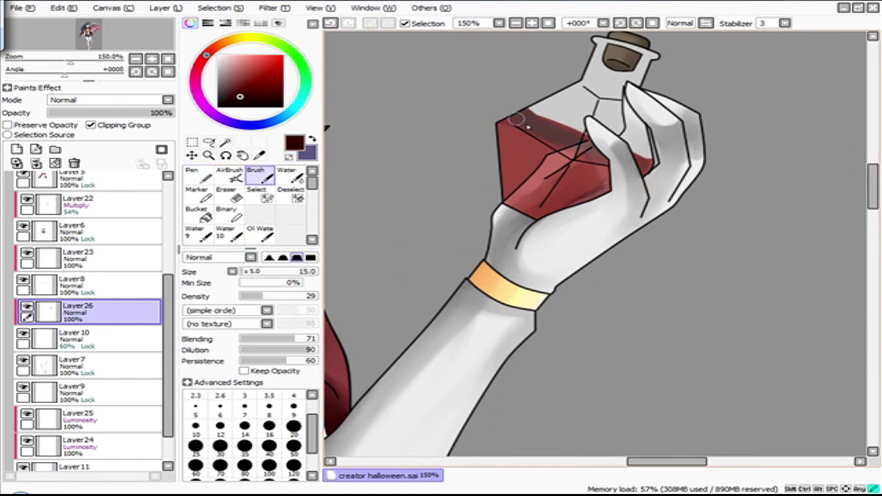
Set Layer10's opacity to 73% and repaint the liquid's surface in darker red on Layer26 with the Brush at size 15.
key(g)
click(76, 338)
key(b)
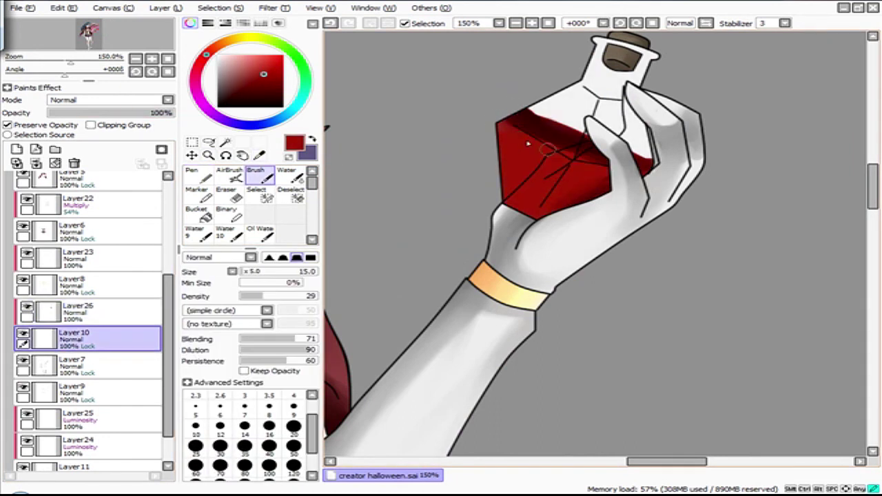
click(76, 311)
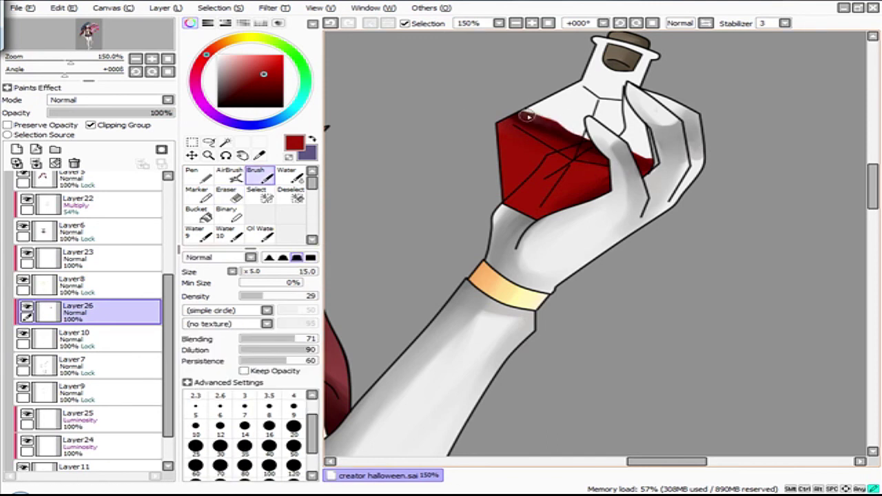
key(ctrl+z)
key(ctrl+z)
alt+click(524, 107)
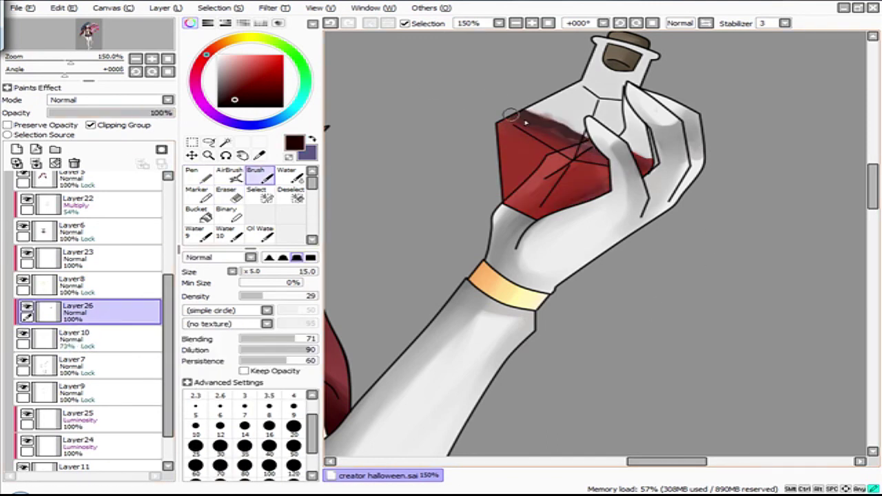
Add a new layer above Layer26, draw white reflections on the bottle's glass with the Pen, and soften them with Blur at size 10.
key(ctrl+shift+n)
key(n)
drag(528, 116, 576, 102)
drag(510, 134, 513, 160)
key(b)
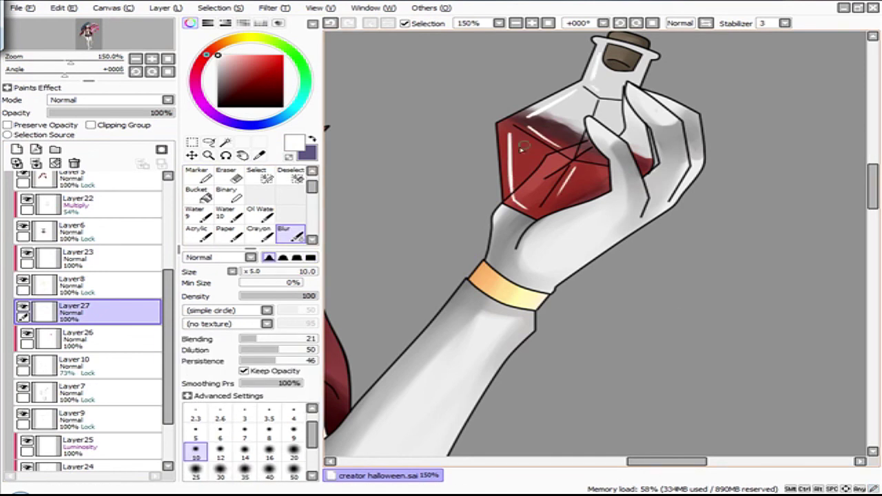
drag(515, 193, 512, 130)
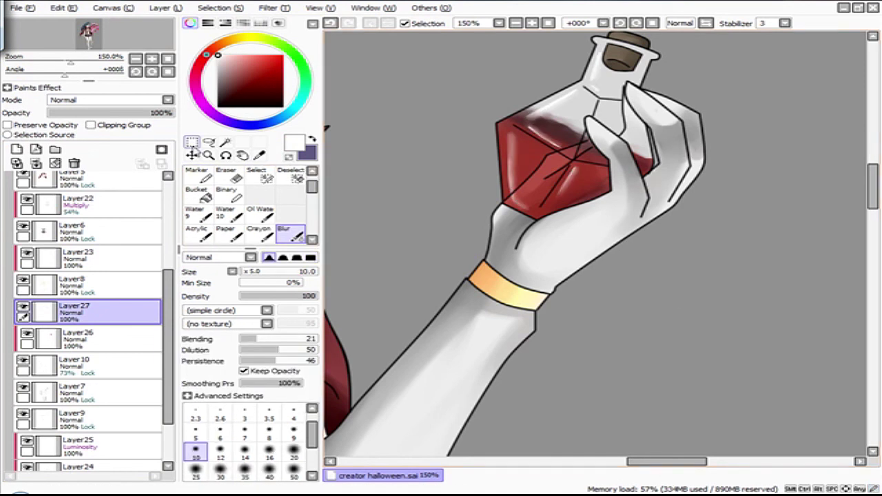
Add a new layer above Linework1 and draw a broken dark red blood trickle from the mouth down the chin.
key(minus)
key(ctrl+shift+n)
click(524, 206)
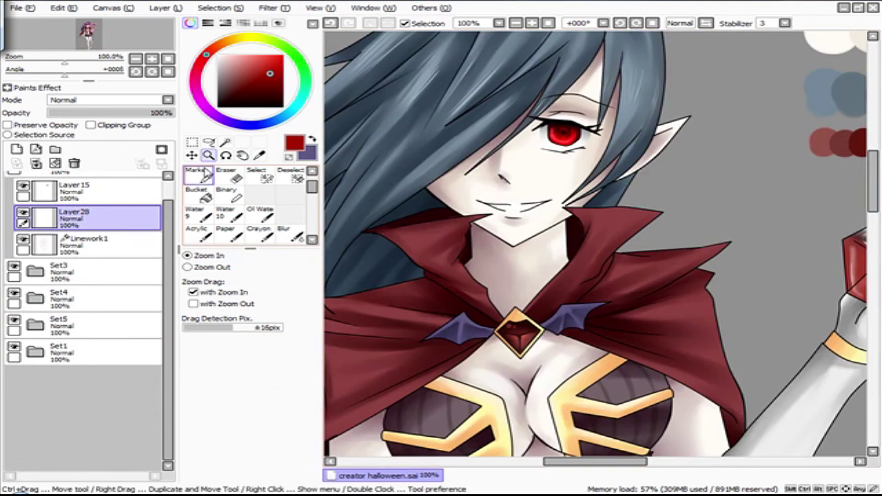
key(n)
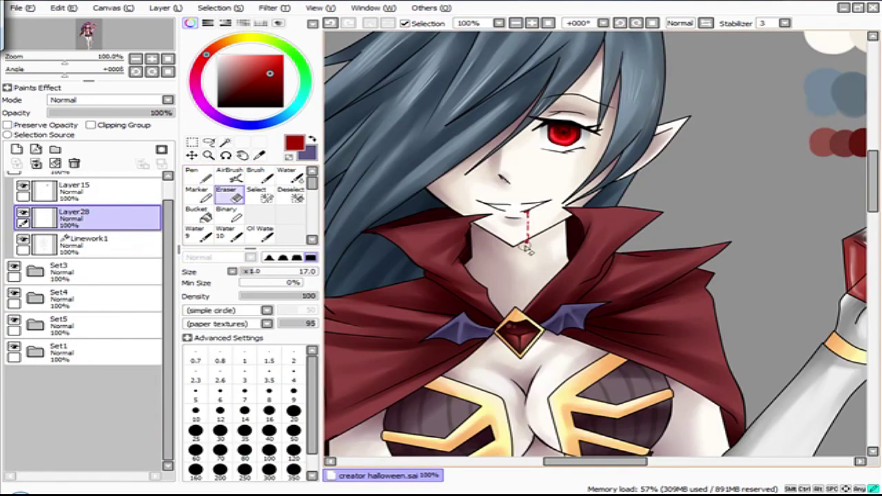
Paint dark red blood and falling drops on the lowered glove's pointed fingertips with the Pen at size 4.
scroll(874, 206, down, 5)
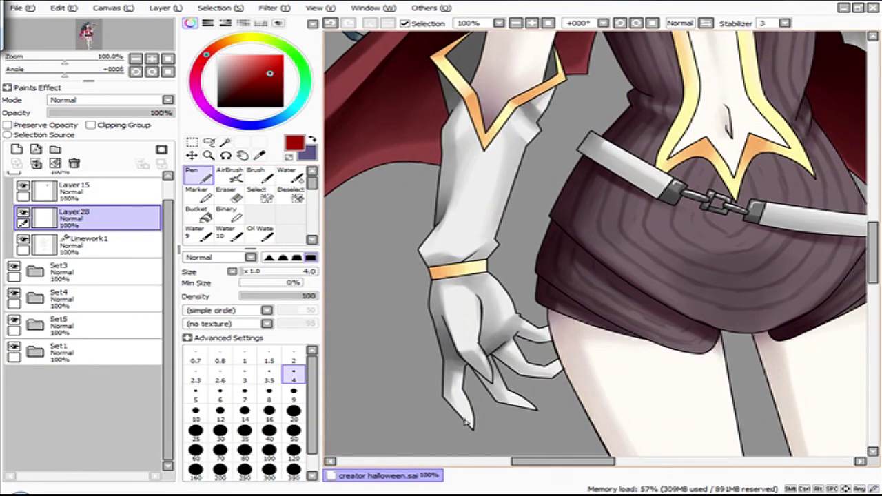
scroll(862, 259, down, 2)
key(e)
key(n)
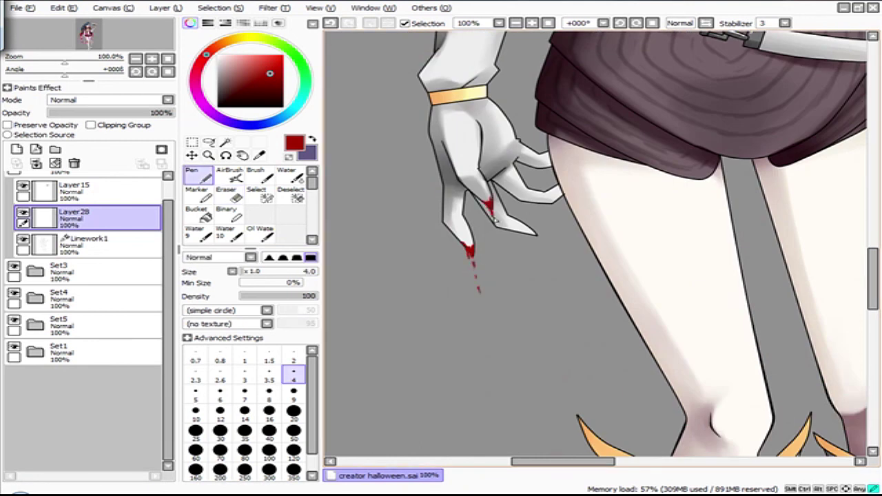
click(493, 231)
click(495, 239)
Draw small red blood marks on the upper chest and check the blood details on the whole figure.
key(r)
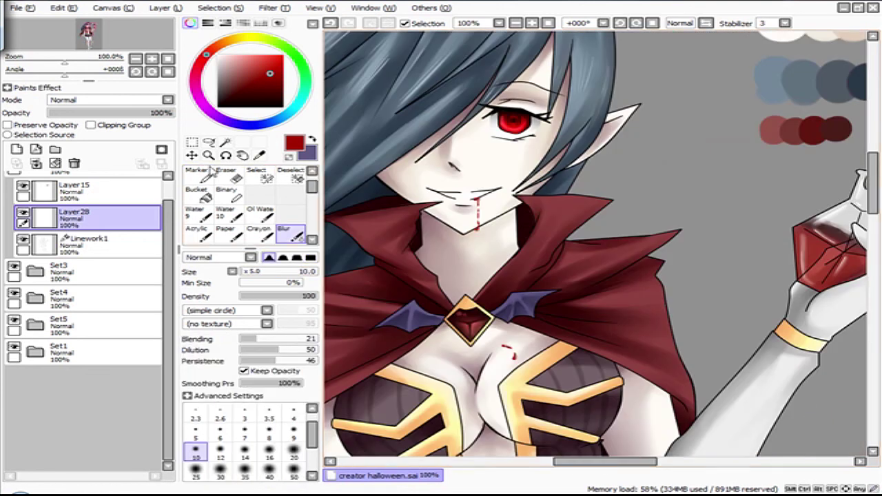
click(208, 155)
click(853, 224)
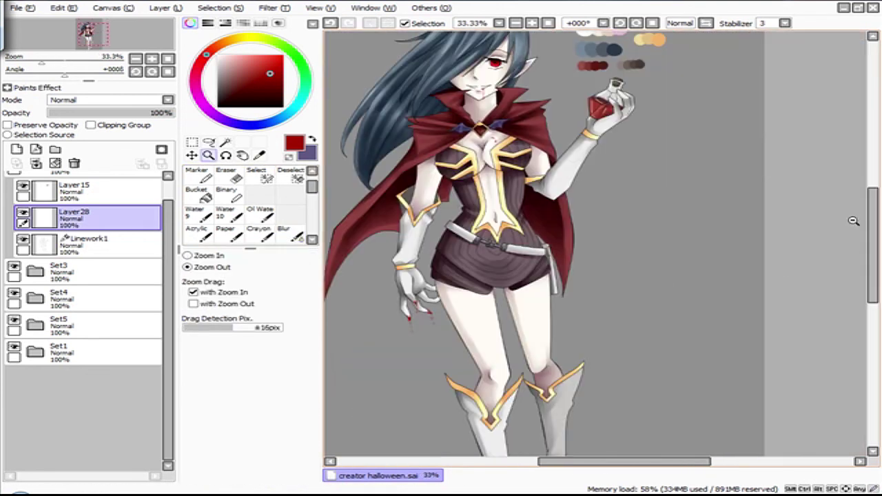
click(852, 217)
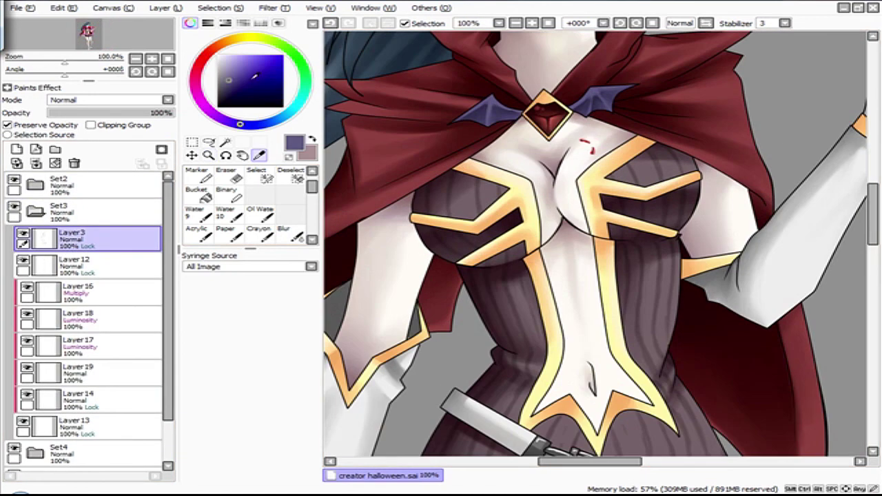
Add a new layer clipped to Linework1 and recolour the face's skin outlines in a greyish pink sampled from the skin shading.
alt+click(566, 231)
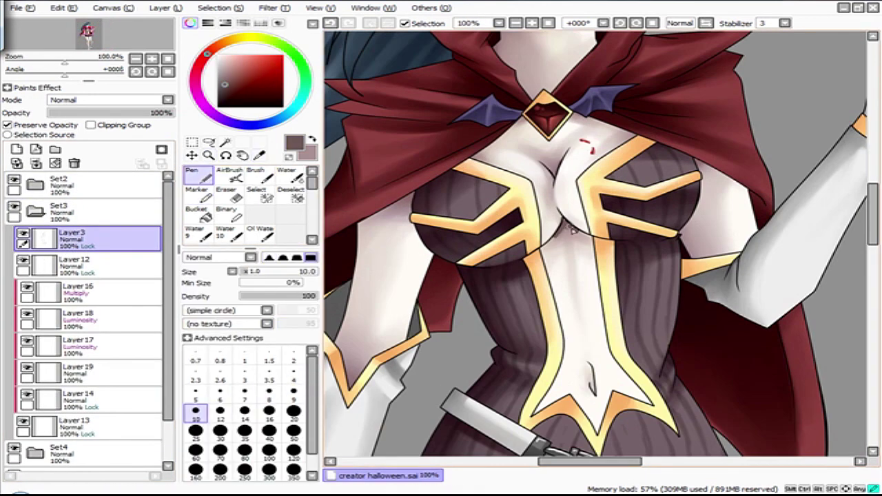
key(b)
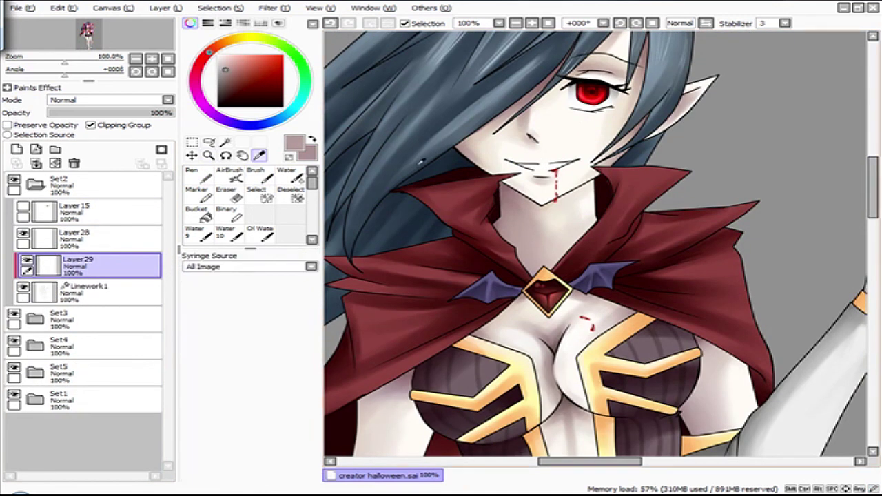
key(e)
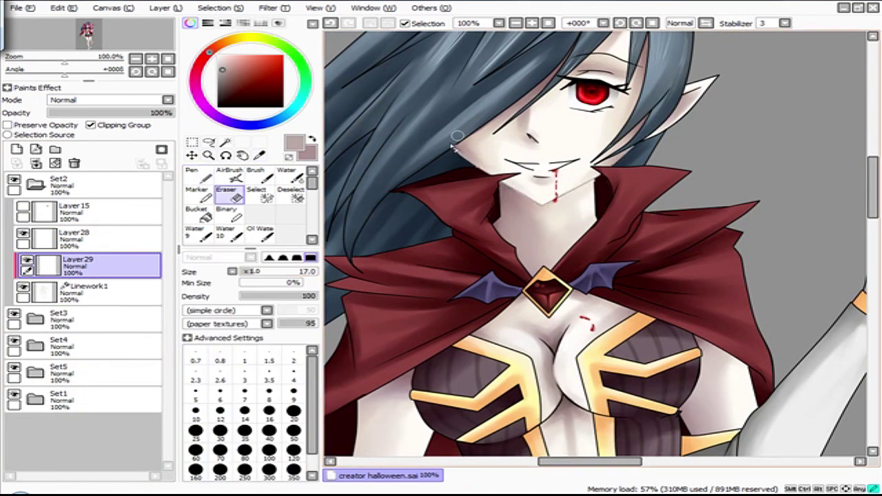
key(n)
Recolour the skin outlines of the bare upper arm and torso greyish pink on Layer29 with the Pen at size 21.
scroll(564, 313, down, 5)
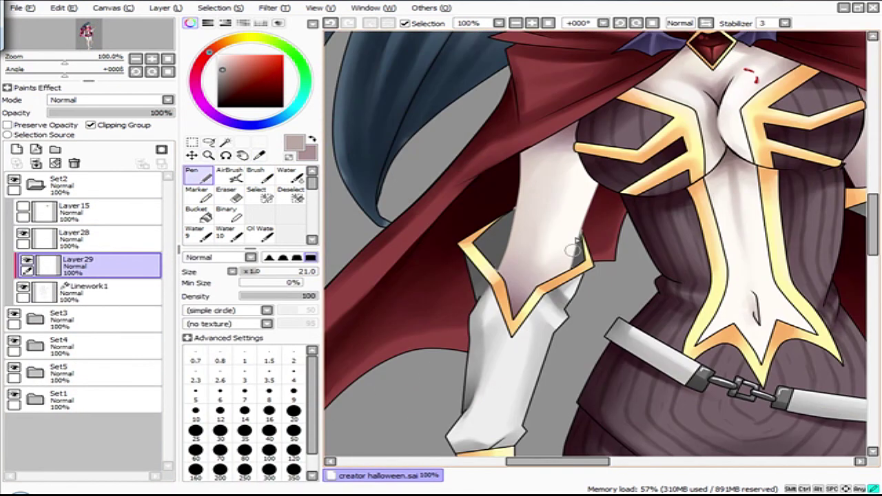
key(e)
key(n)
scroll(620, 289, right, 5)
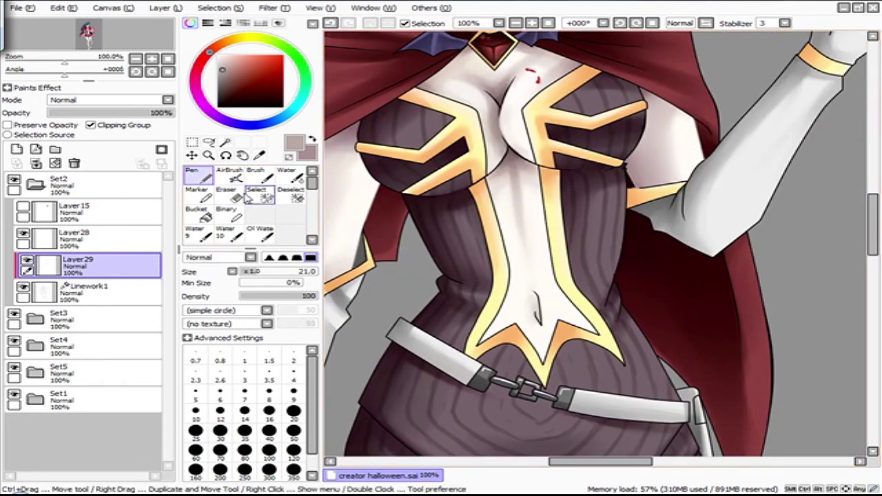
Recolour the outlines of both thighs and knees greyish pink on Layer29 with the Pen at size 21, undoing faulty strokes.
scroll(510, 289, down, 8)
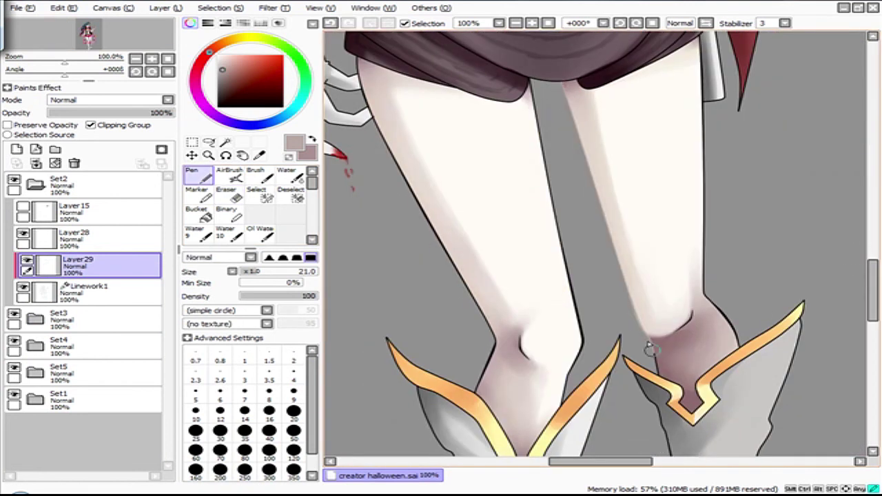
key(e)
scroll(533, 135, up, 3)
key(n)
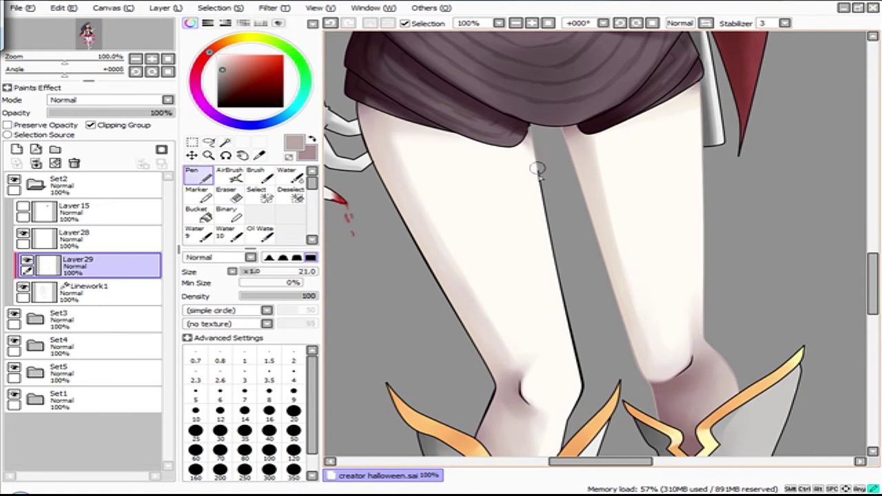
key(ctrl+z)
scroll(551, 275, down, 3)
scroll(376, 176, up, 3)
key(ctrl+z)
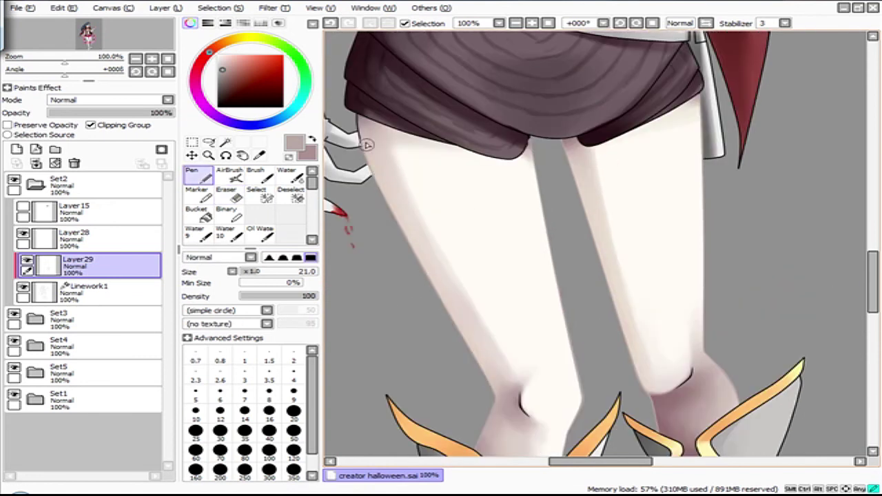